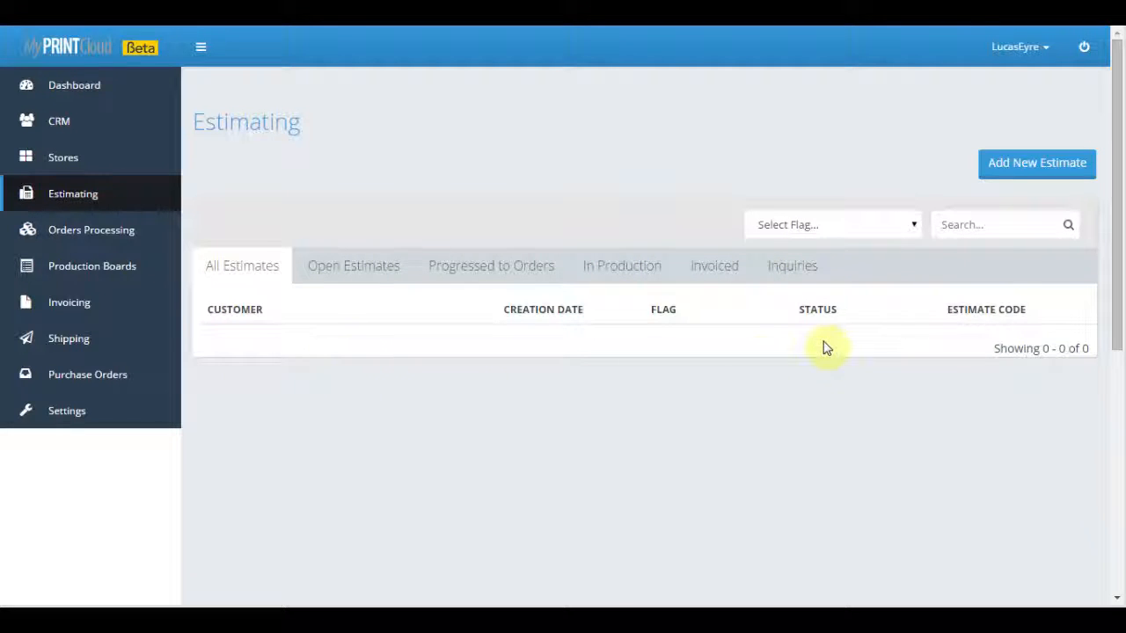
{"action": "left_click", "coordinate": [1039, 171]}
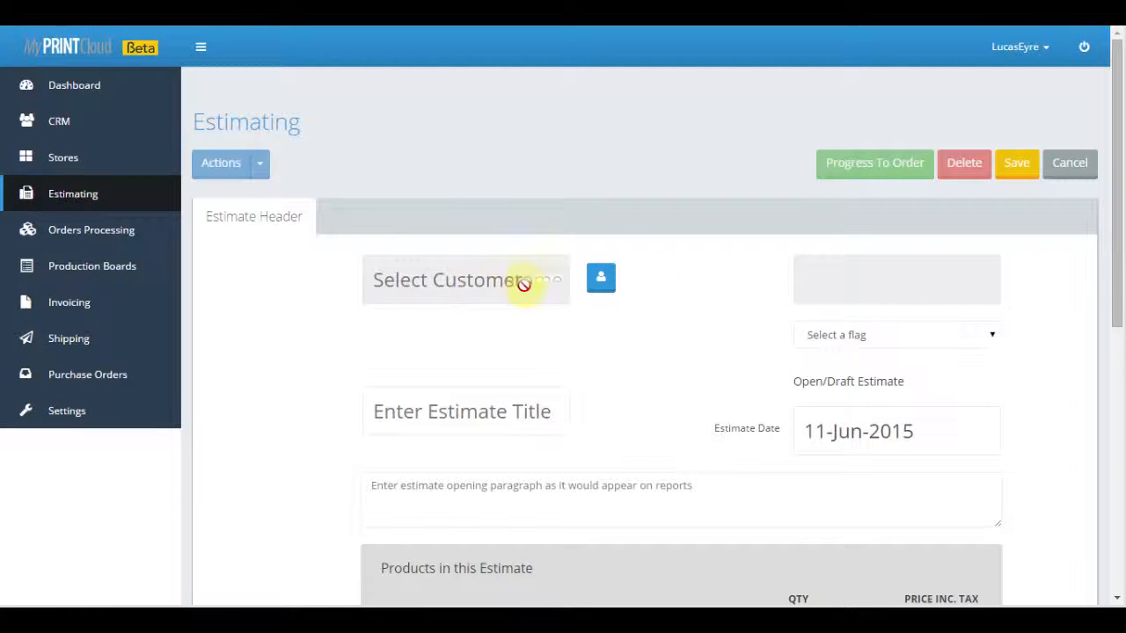
{"action": "left_click", "coordinate": [598, 281]}
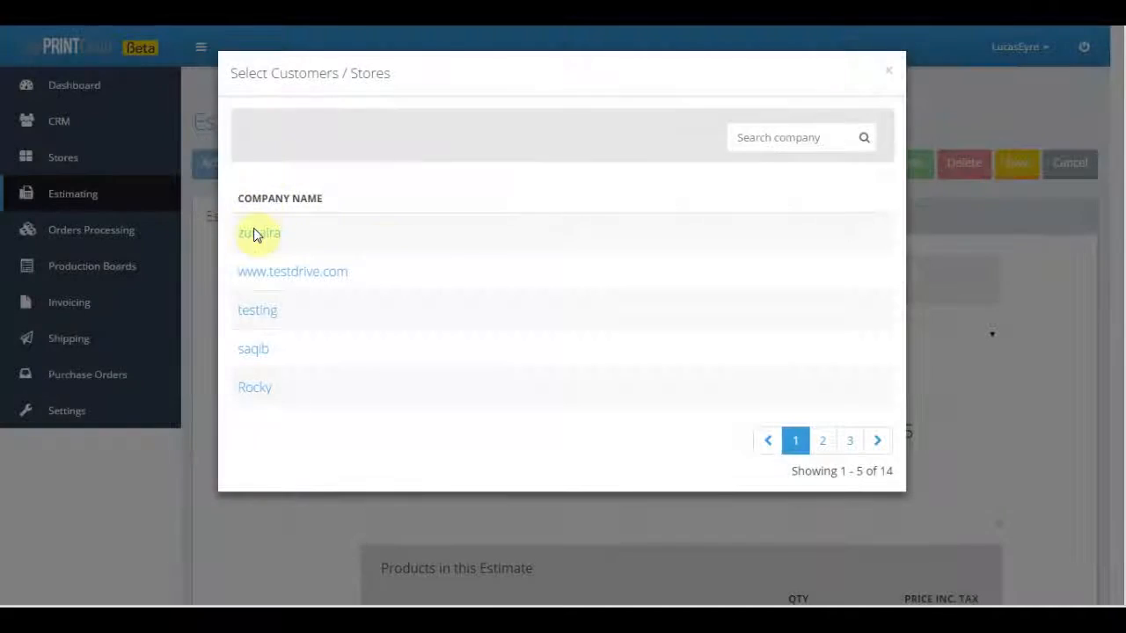
{"action": "left_click", "coordinate": [282, 274]}
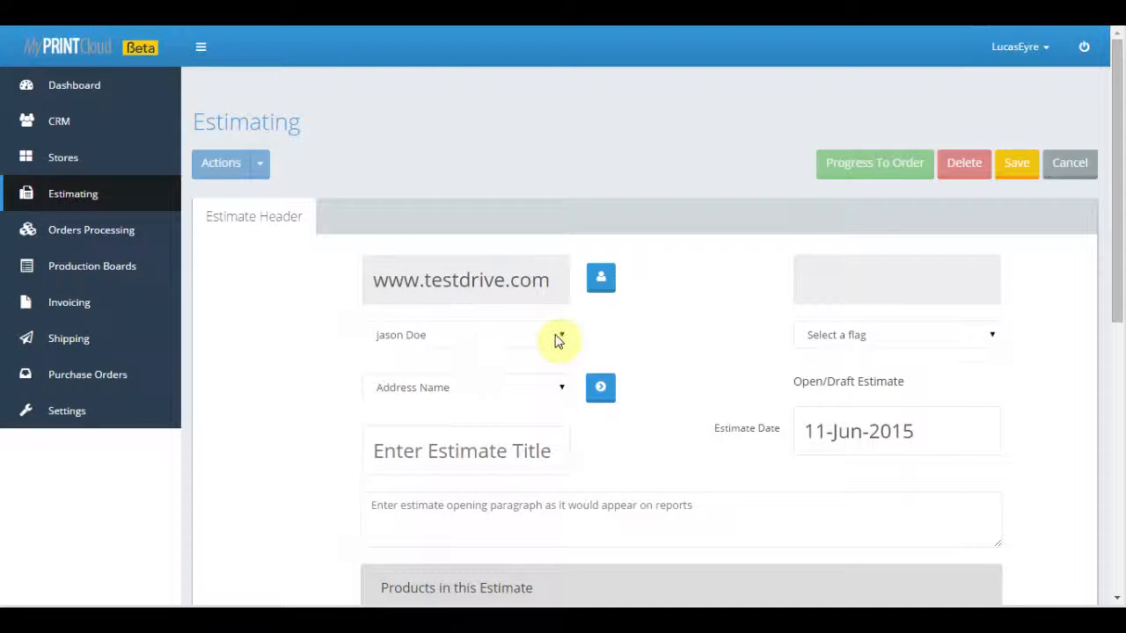
Choose the customer's contact person and the address "Address Name" for the estimate.
{"action": "left_click", "coordinate": [460, 336]}
{"action": "left_click", "coordinate": [370, 374]}
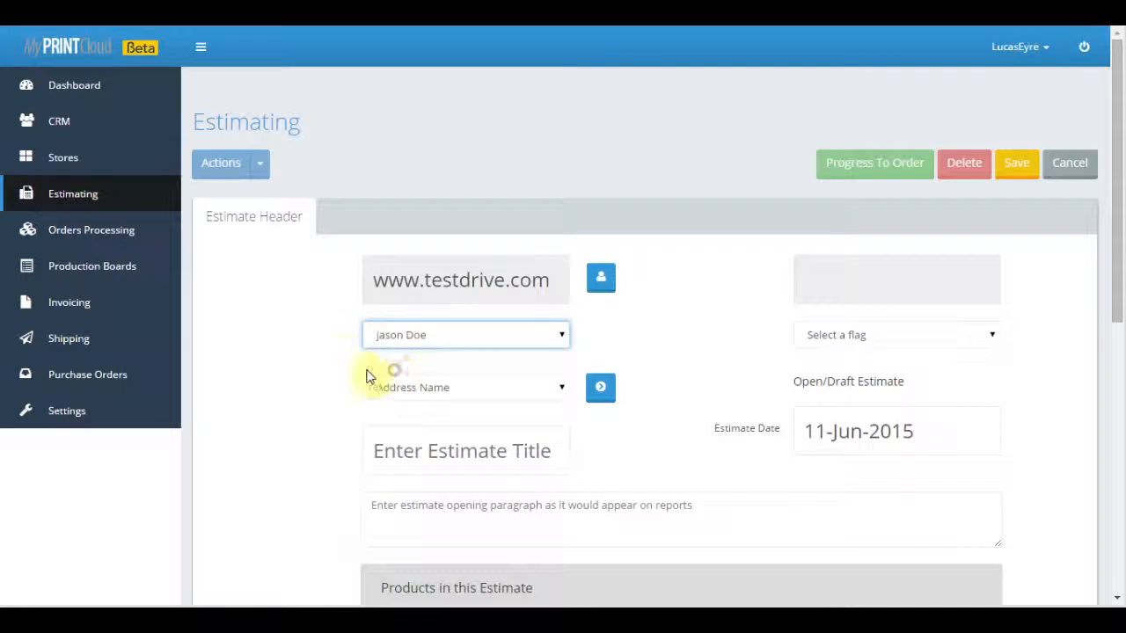
{"action": "scroll", "coordinate": [343, 360], "scroll_direction": "down", "scroll_amount": 1}
{"action": "left_click", "coordinate": [467, 304]}
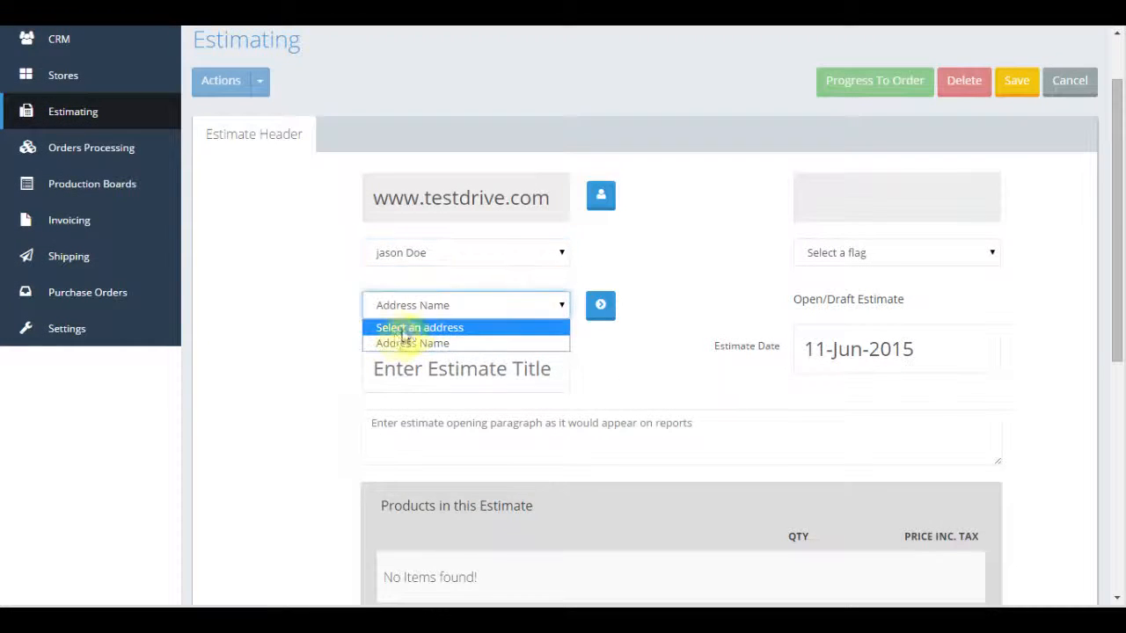
{"action": "left_click", "coordinate": [400, 345]}
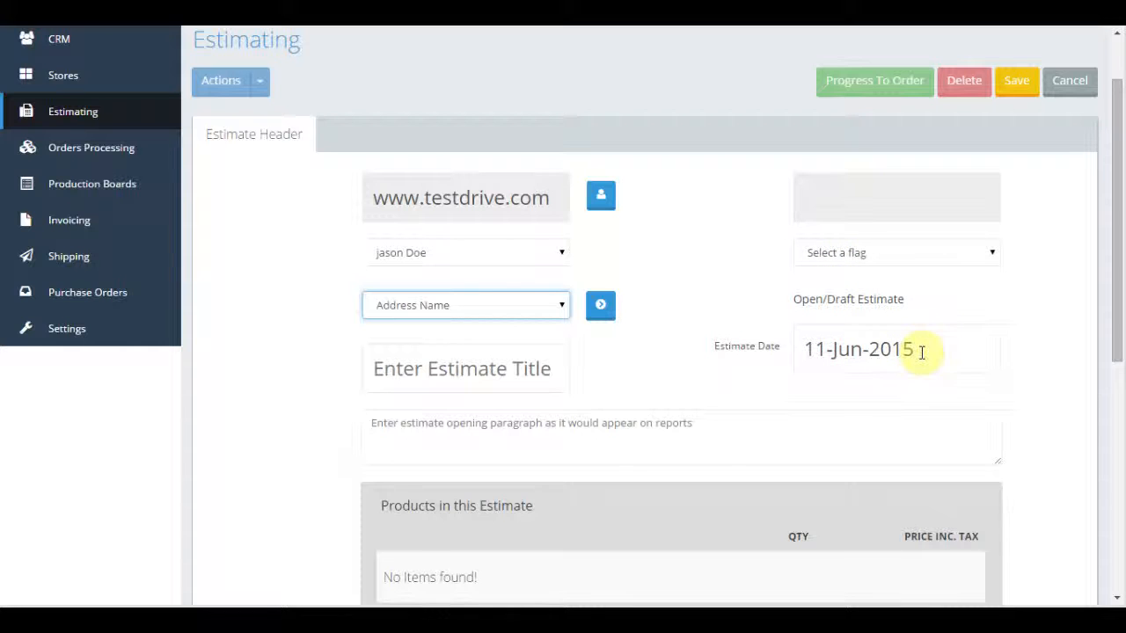
Set the estimate date to 12-Jun-2015 and flag the estimate as High Priority.
{"action": "left_click", "coordinate": [880, 347]}
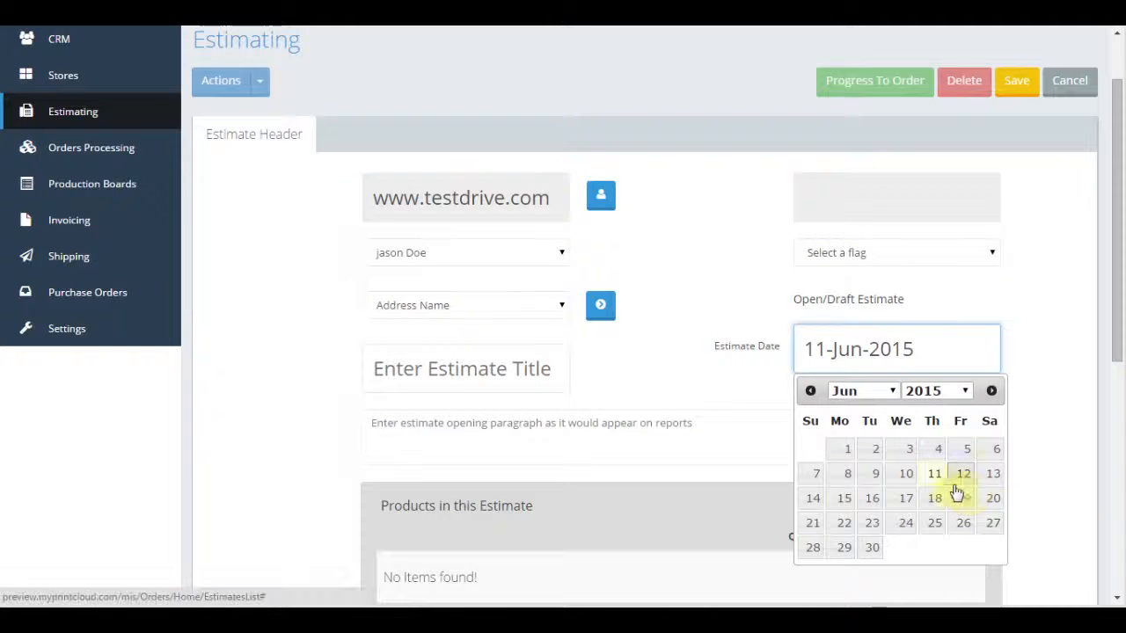
{"action": "left_click", "coordinate": [959, 474]}
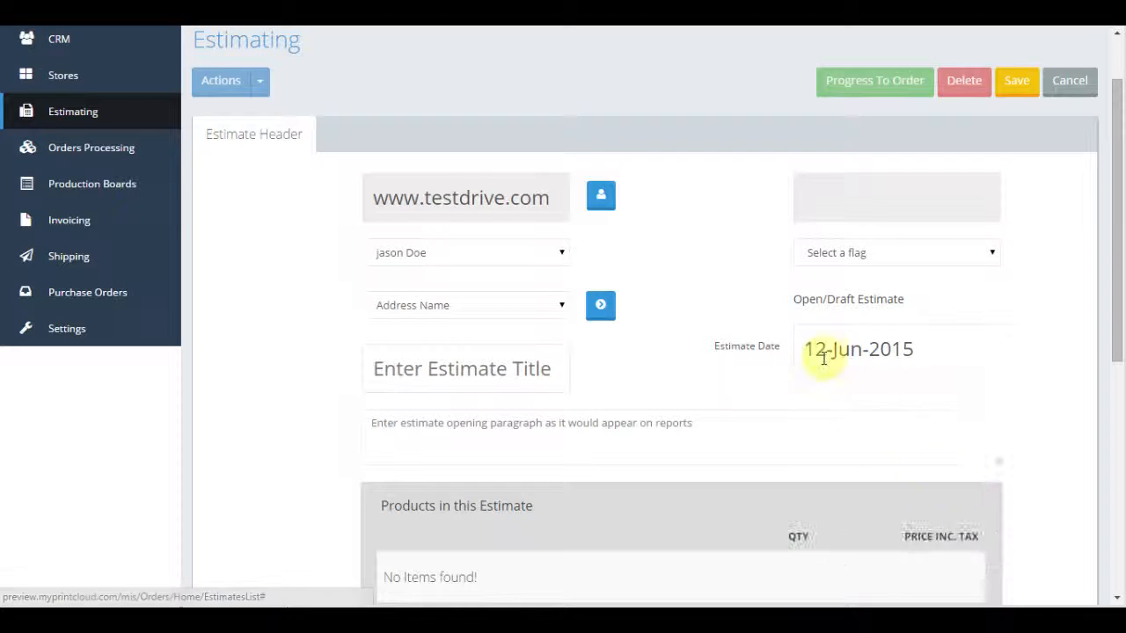
{"action": "left_click", "coordinate": [848, 255]}
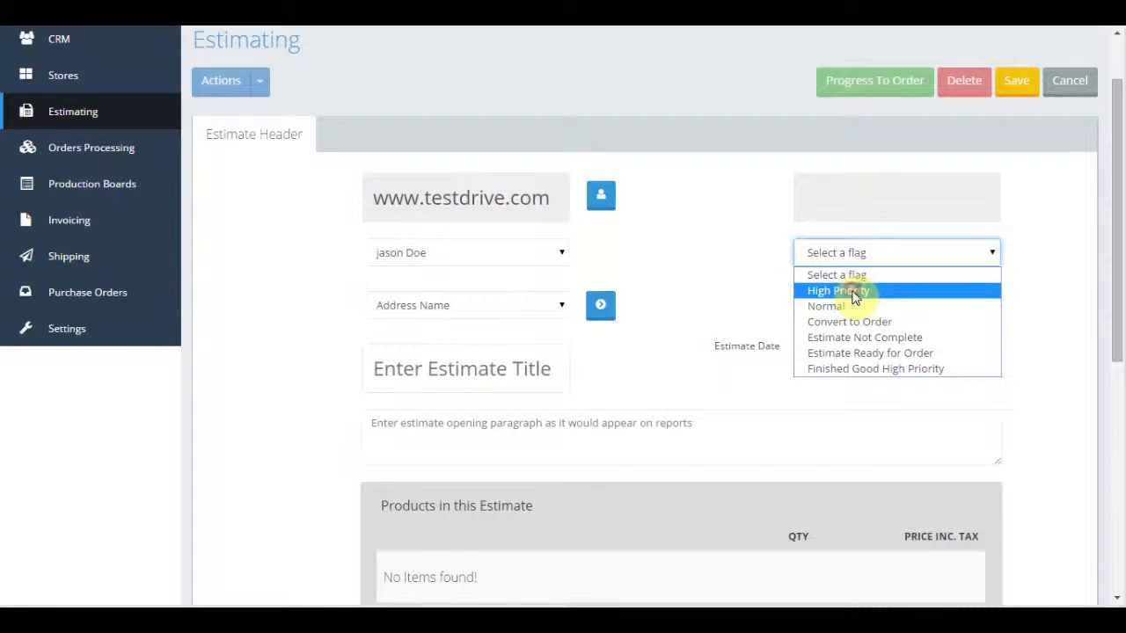
{"action": "left_click", "coordinate": [852, 292]}
Title the estimate with the contact's first name plus "s Quote" and enter the opening paragraph "Here's the quote we discussed yesterday".
{"action": "scroll", "coordinate": [636, 365], "scroll_direction": "down", "scroll_amount": 1}
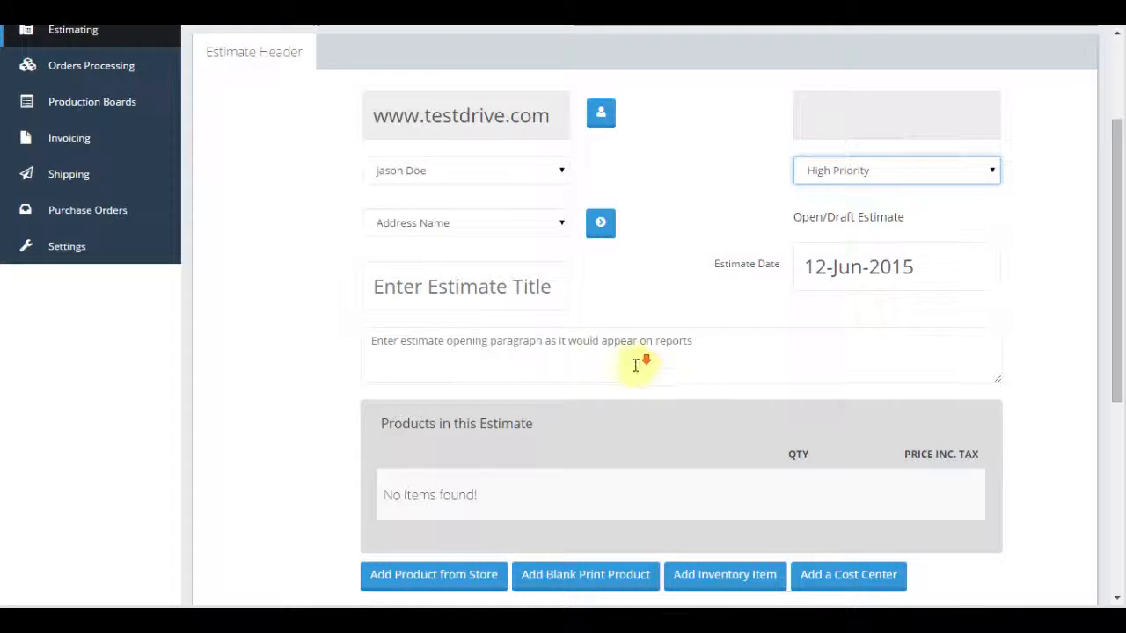
{"action": "left_click", "coordinate": [490, 295]}
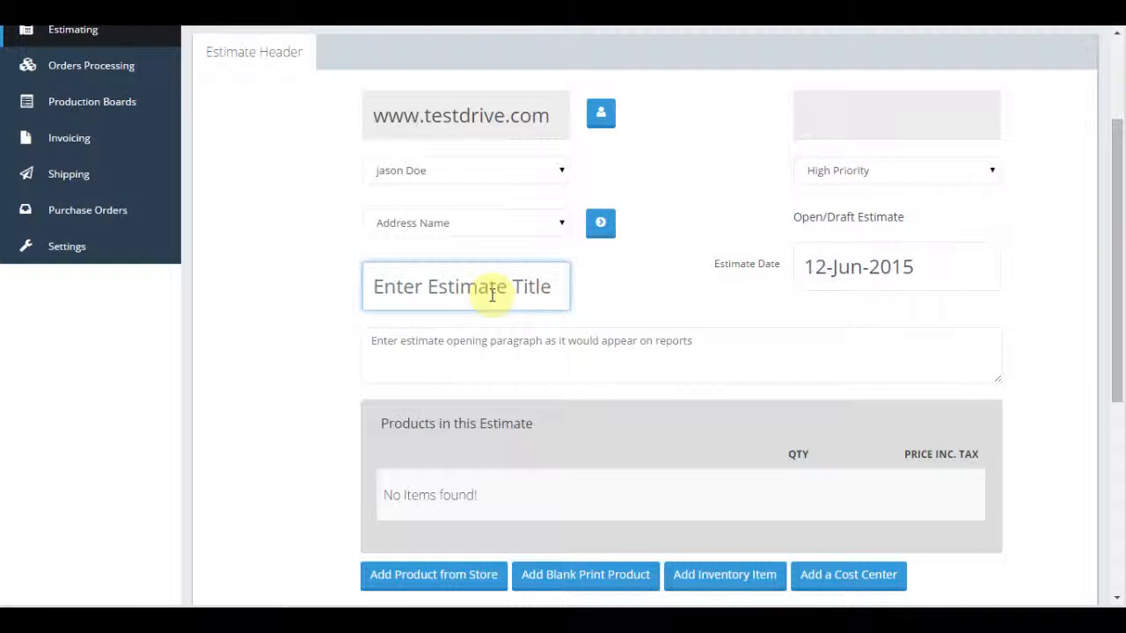
{"action": "type", "text": "Jasons Quote"}
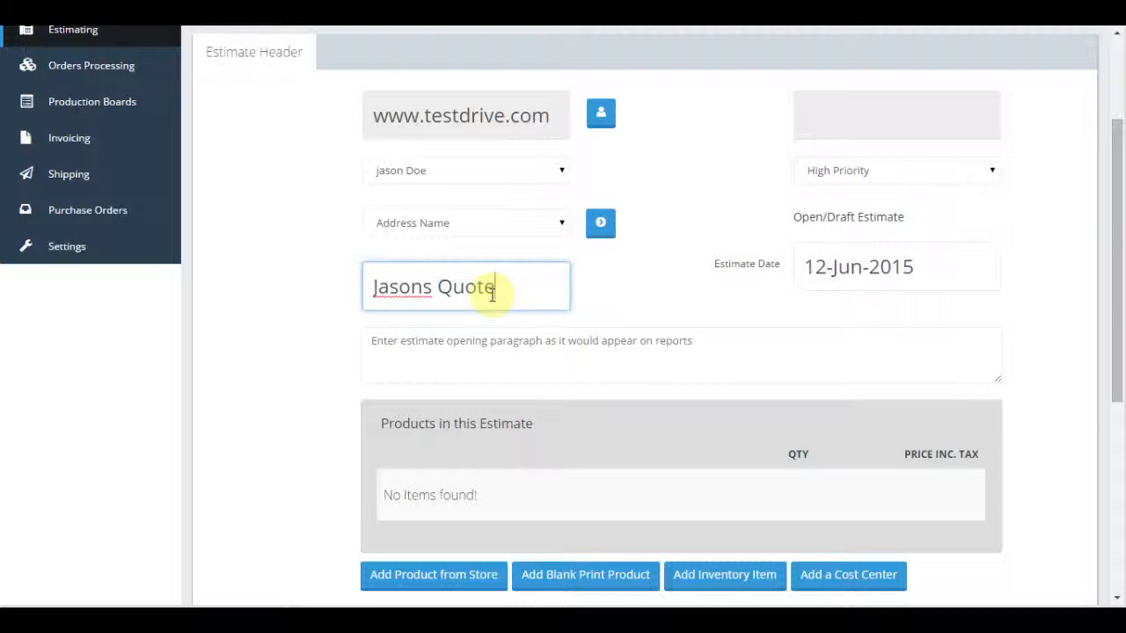
{"action": "left_click", "coordinate": [503, 343]}
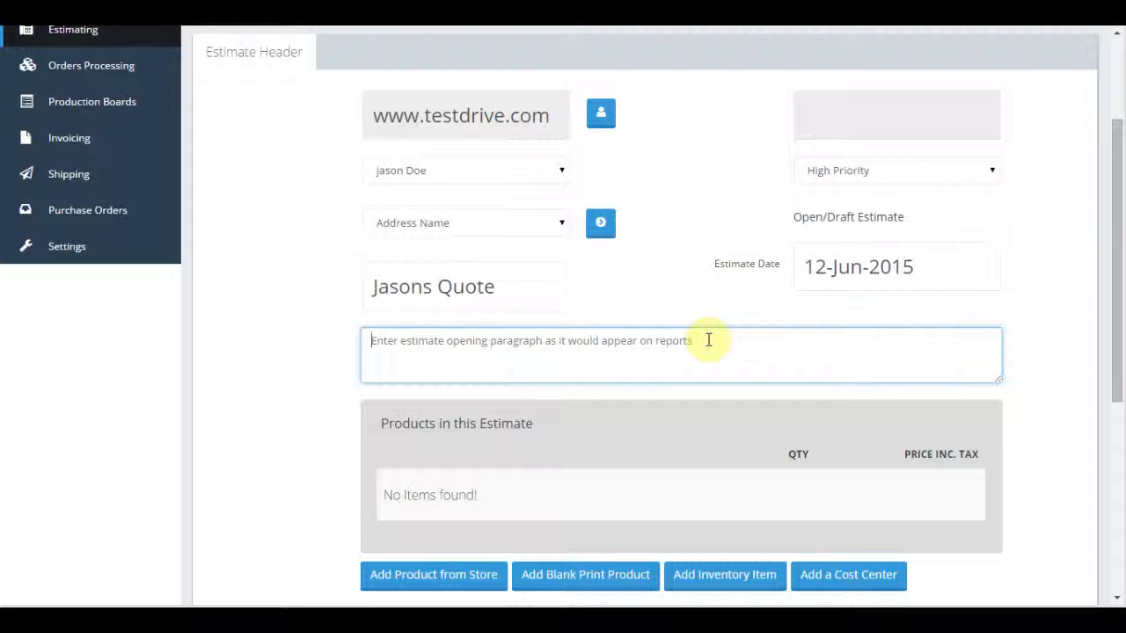
{"action": "type", "text": "H"}
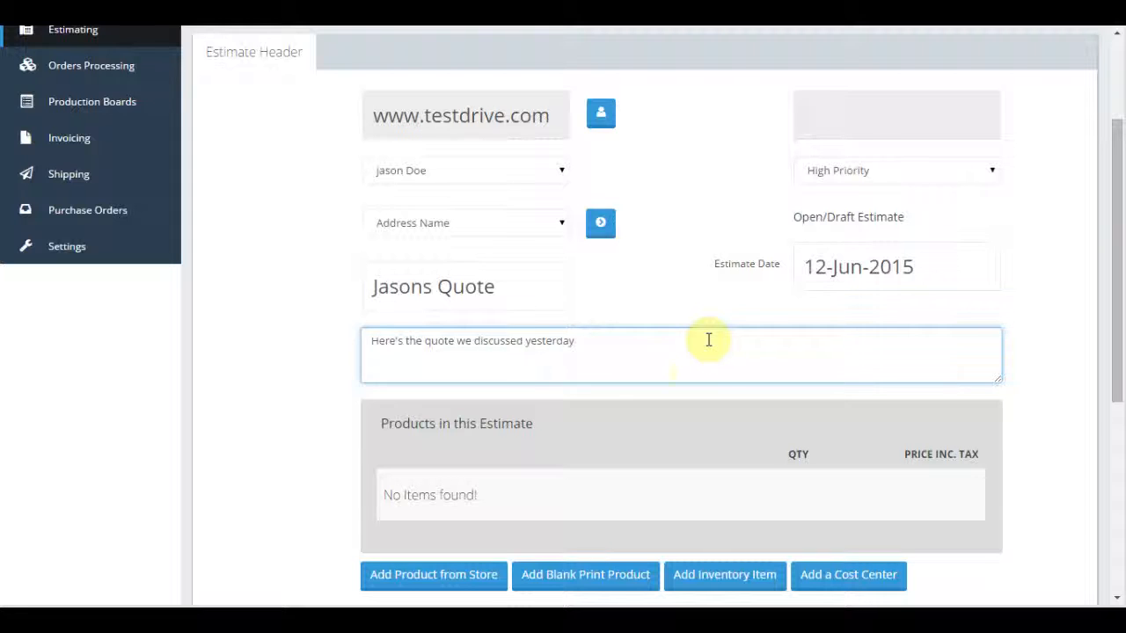
Select the store product "90 x 55mm Business Cards - Premium Board" for the estimate.
{"action": "scroll", "coordinate": [616, 365], "scroll_direction": "down", "scroll_amount": 1}
{"action": "scroll", "coordinate": [517, 333], "scroll_direction": "down", "scroll_amount": 1}
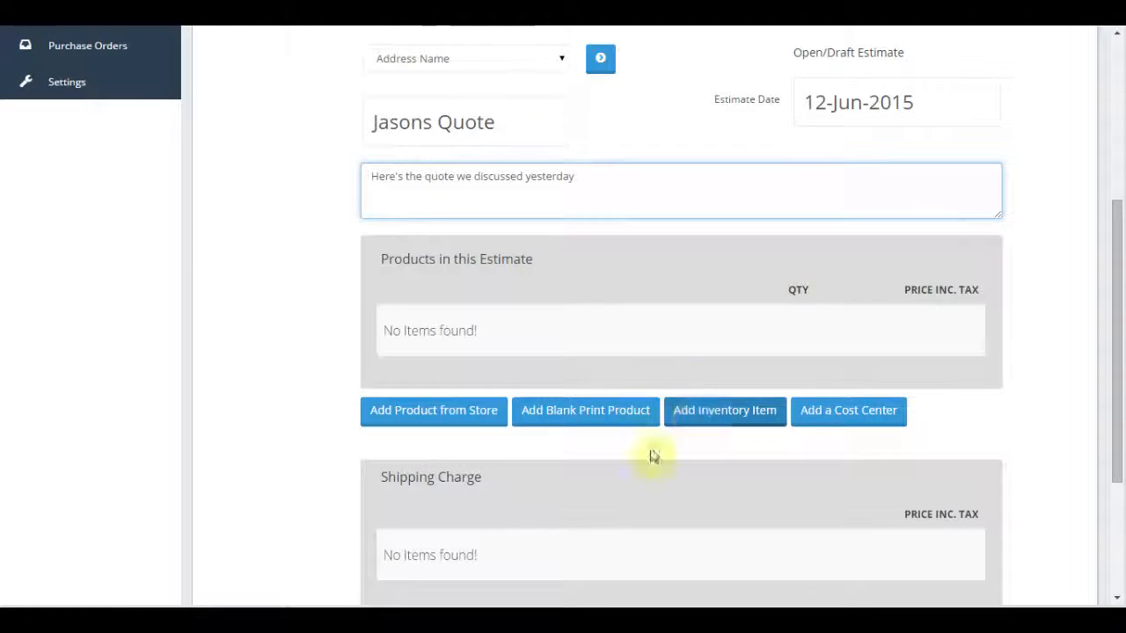
{"action": "left_click", "coordinate": [400, 422]}
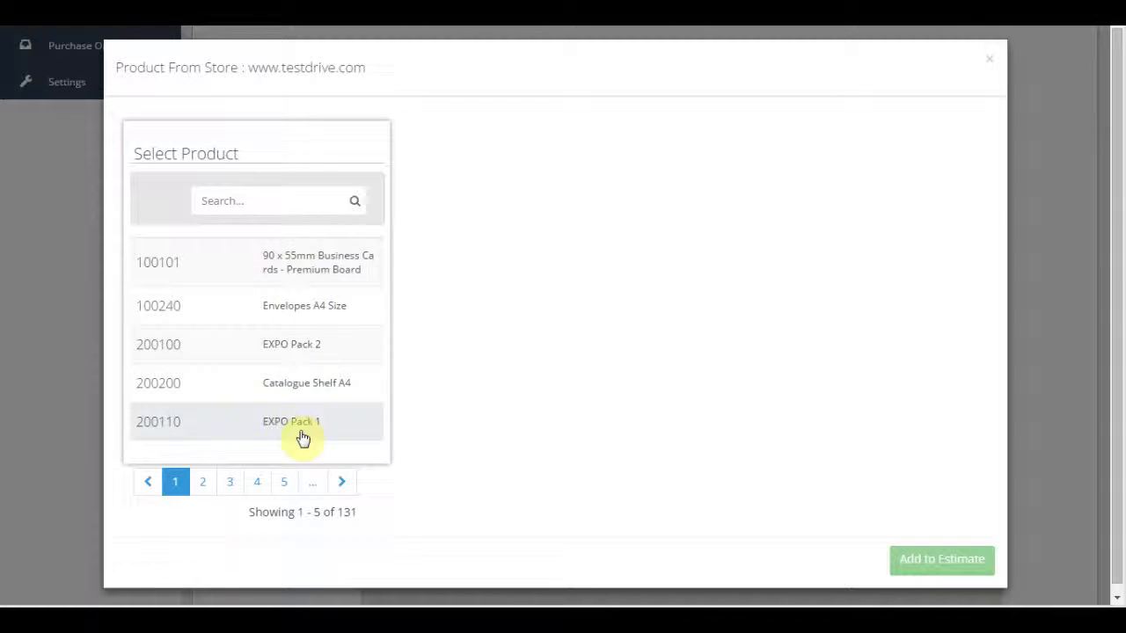
{"action": "left_click", "coordinate": [294, 271]}
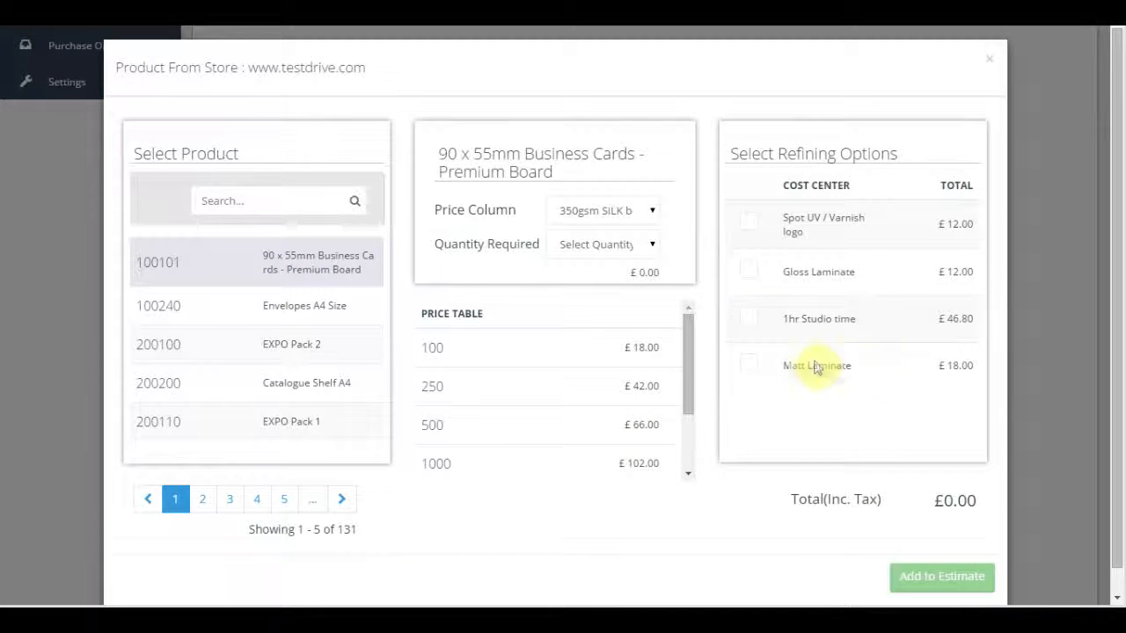
Add 250 of the business cards on 450gsm Silk Board with the Spot UV / Varnish logo option to the estimate.
{"action": "left_click", "coordinate": [651, 215]}
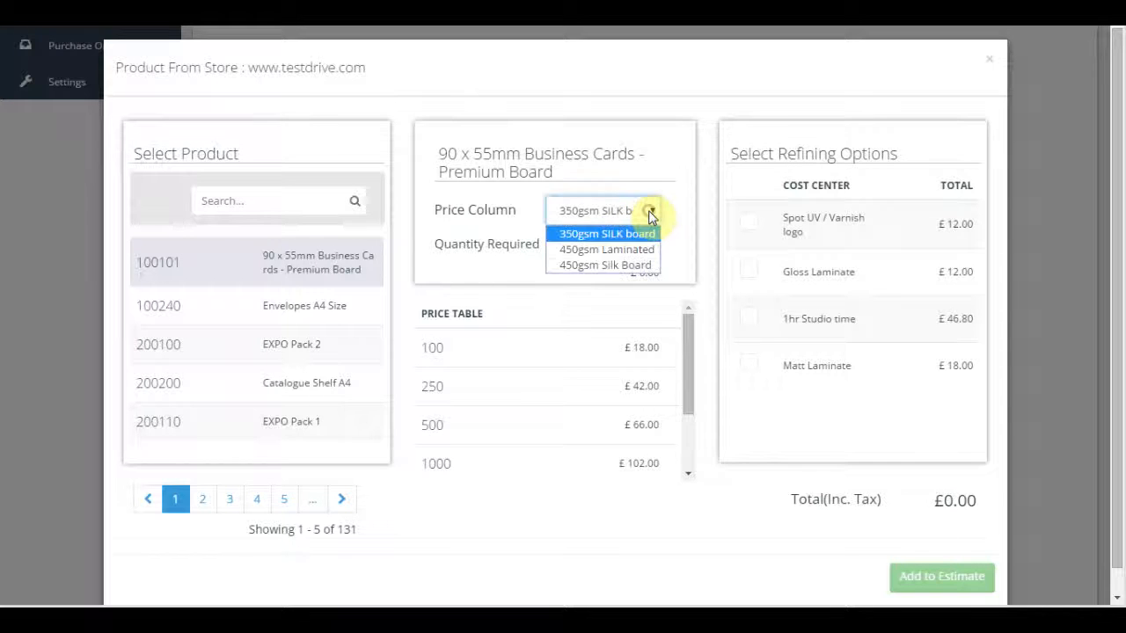
{"action": "left_click", "coordinate": [598, 265]}
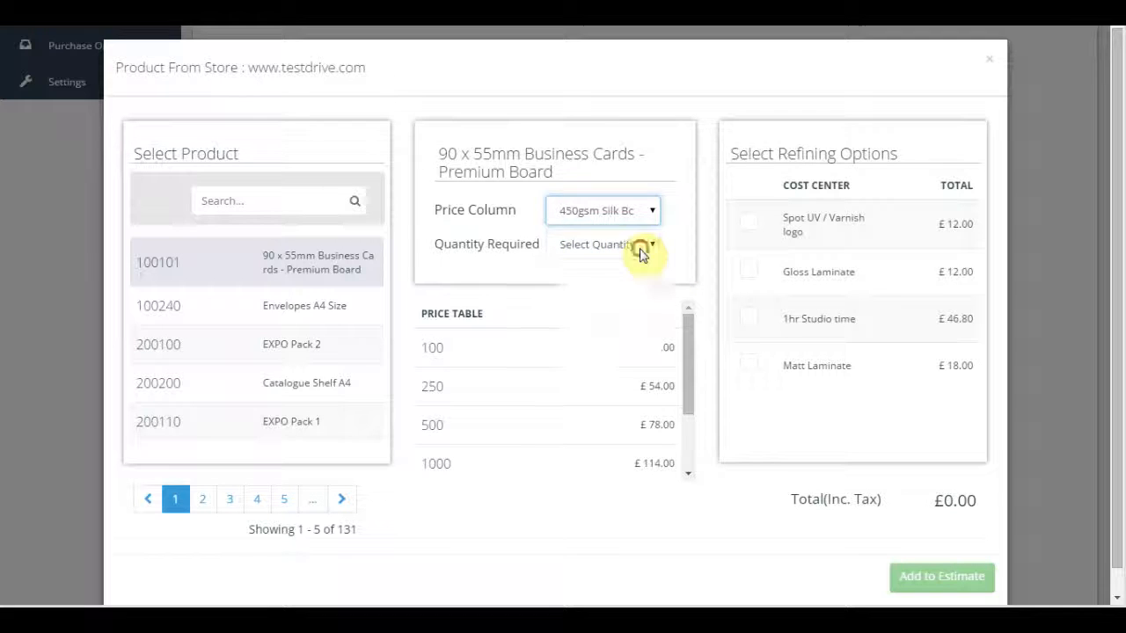
{"action": "left_click", "coordinate": [643, 247]}
{"action": "left_click", "coordinate": [569, 302]}
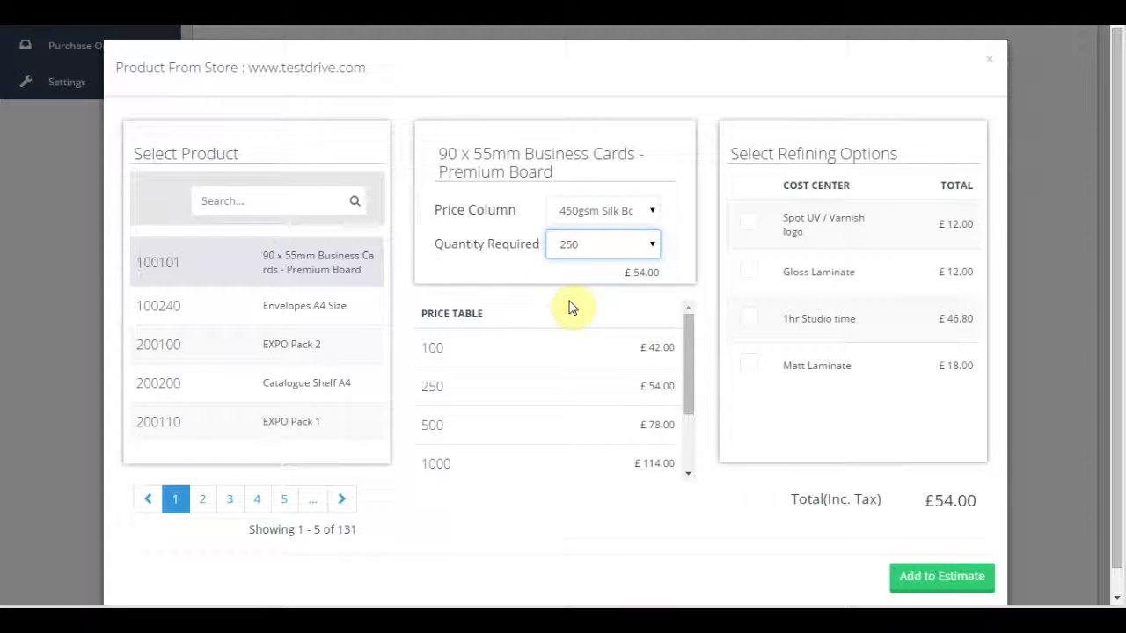
{"action": "left_click_drag", "start_coordinate": [691, 356], "coordinate": [686, 322]}
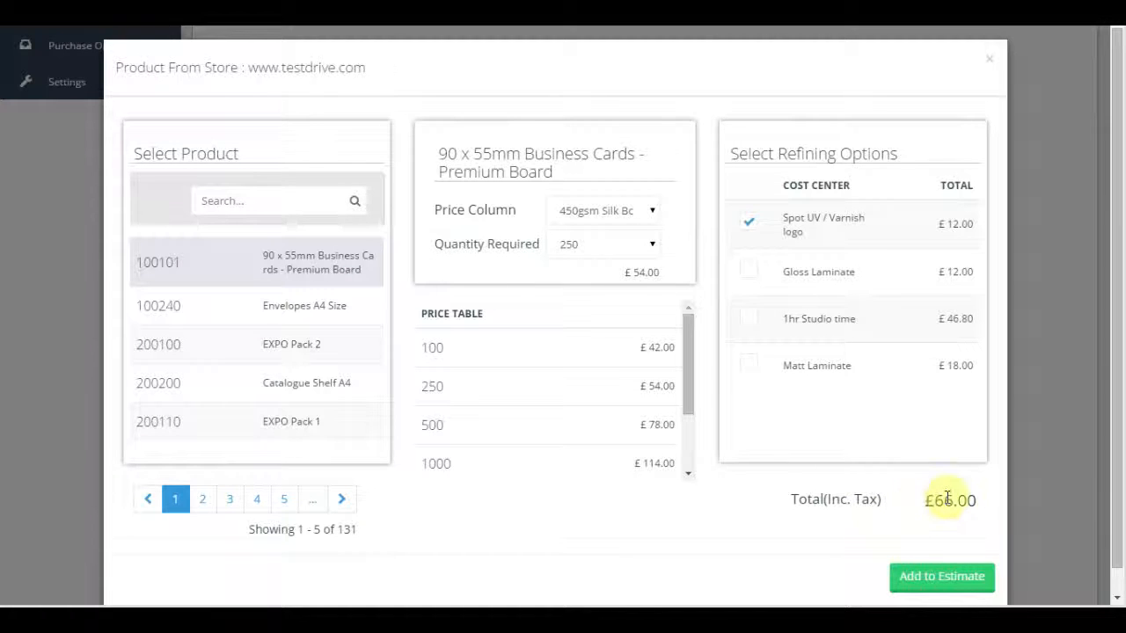
{"action": "left_click", "coordinate": [928, 575]}
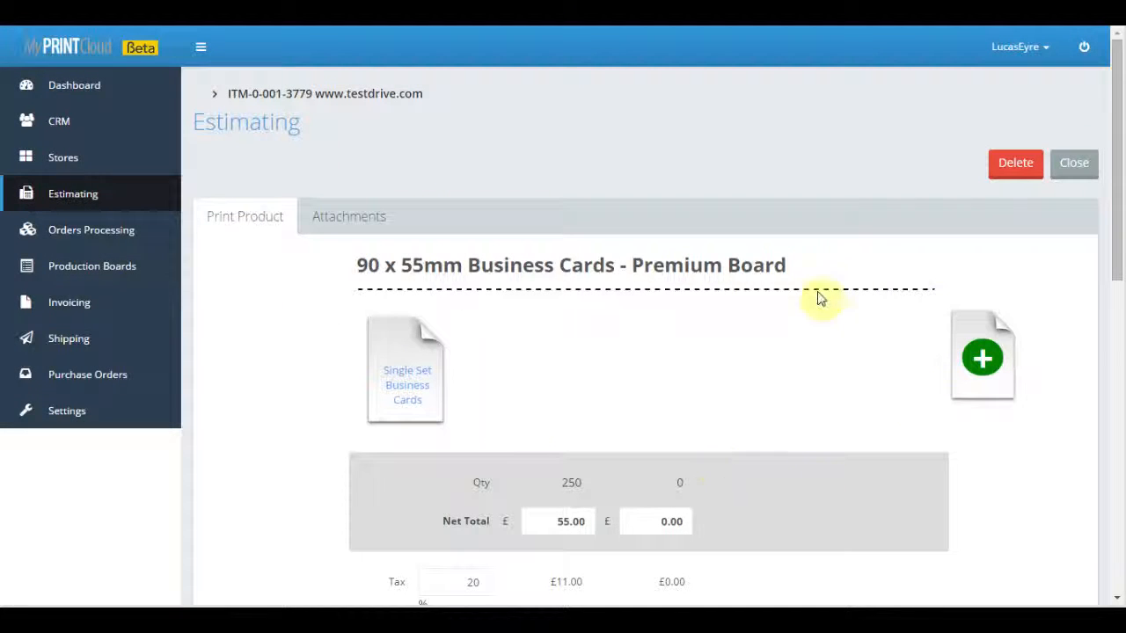
Copy the business card descriptions to the job card instructions and close the product details.
{"action": "scroll", "coordinate": [653, 342], "scroll_direction": "down", "scroll_amount": 1}
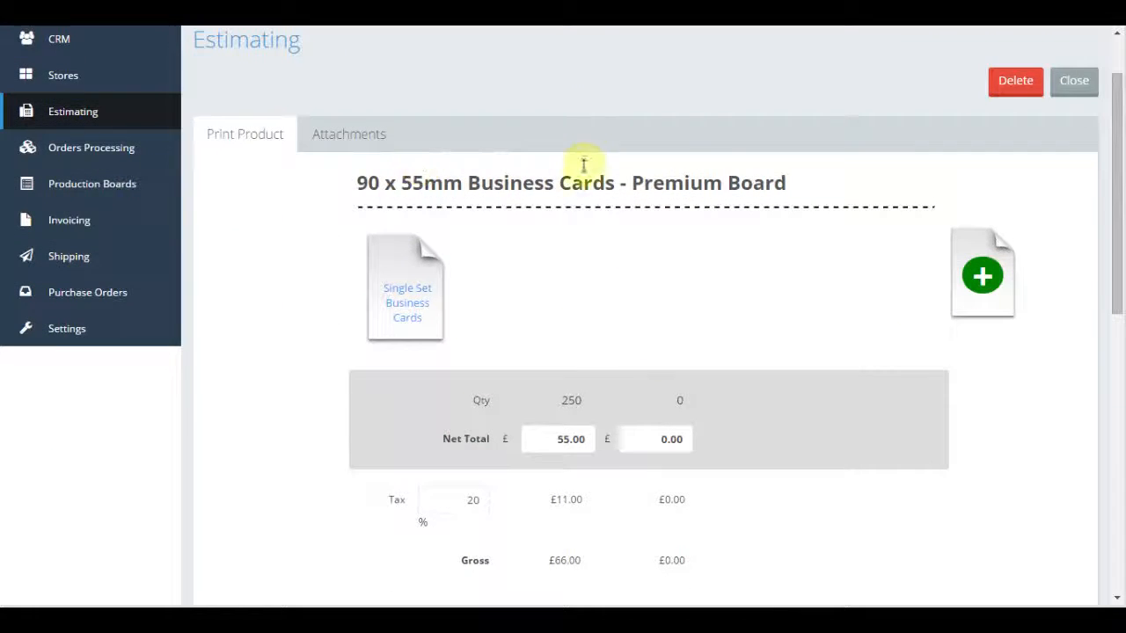
{"action": "scroll", "coordinate": [615, 290], "scroll_direction": "down", "scroll_amount": 1}
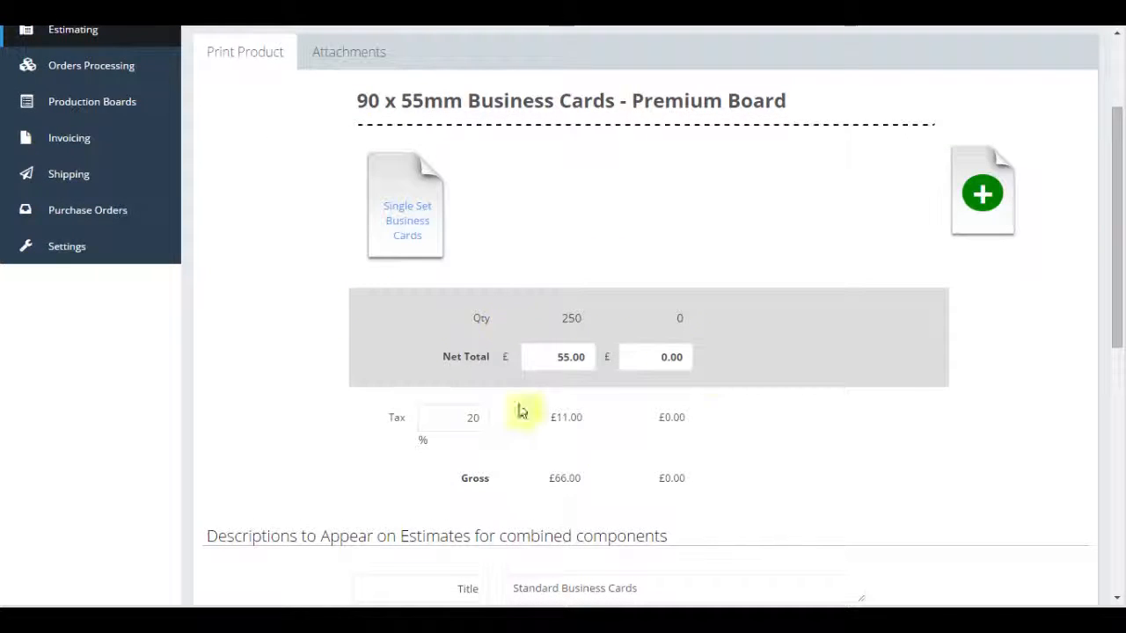
{"action": "scroll", "coordinate": [627, 417], "scroll_direction": "down", "scroll_amount": 1}
{"action": "scroll", "coordinate": [603, 168], "scroll_direction": "down", "scroll_amount": 1}
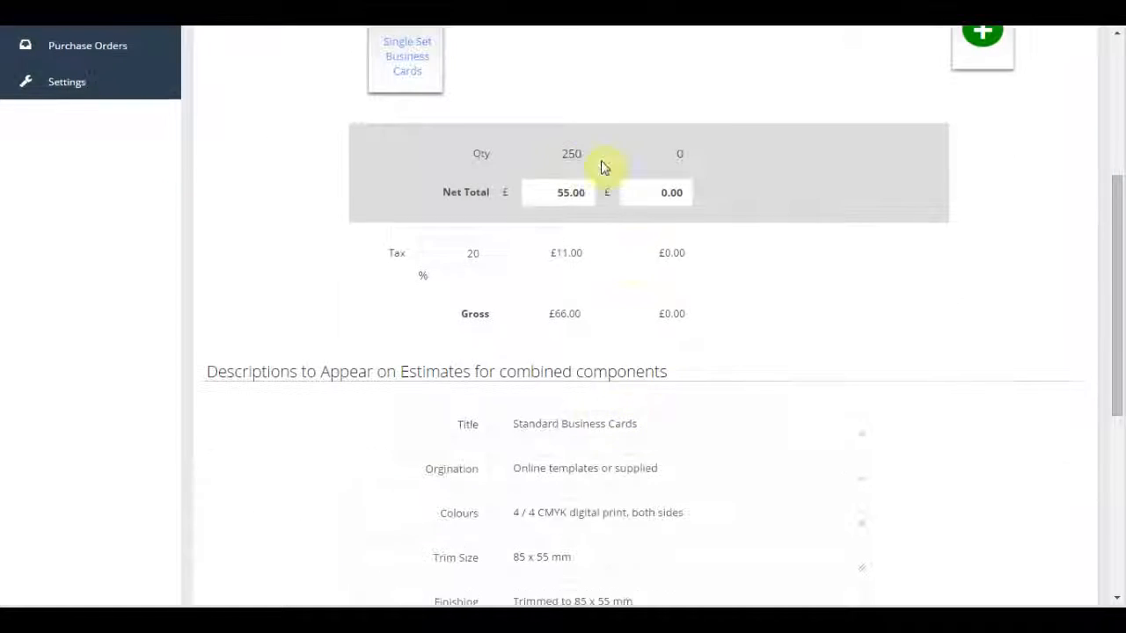
{"action": "scroll", "coordinate": [568, 263], "scroll_direction": "down", "scroll_amount": 3}
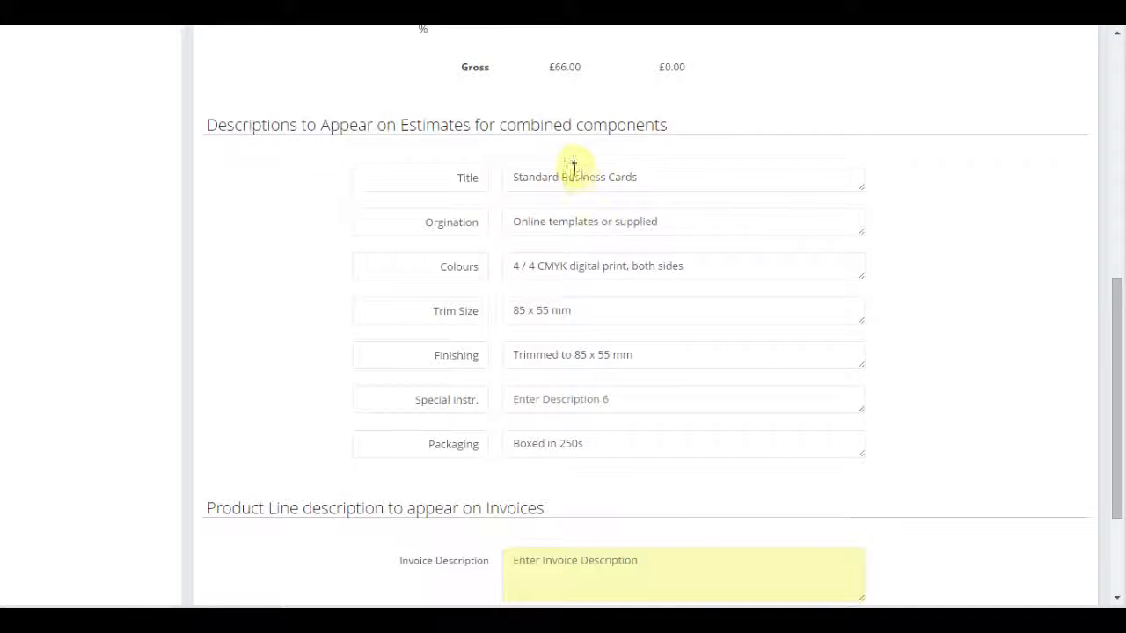
{"action": "scroll", "coordinate": [610, 439], "scroll_direction": "down", "scroll_amount": 2}
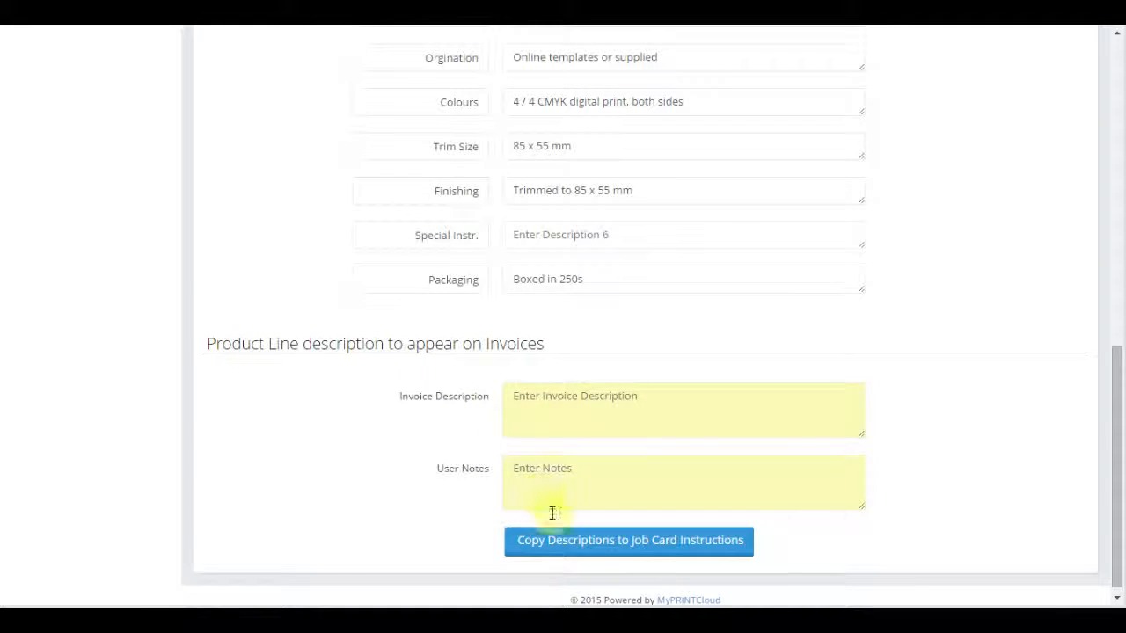
{"action": "left_click", "coordinate": [615, 540]}
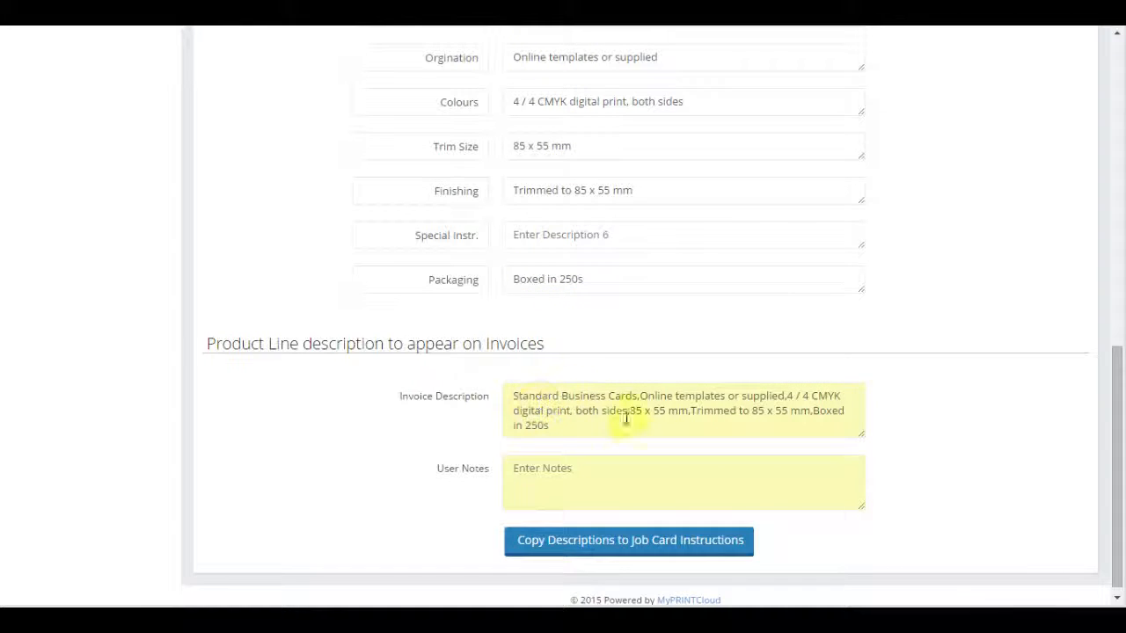
{"action": "scroll", "coordinate": [745, 477], "scroll_direction": "up", "scroll_amount": 8}
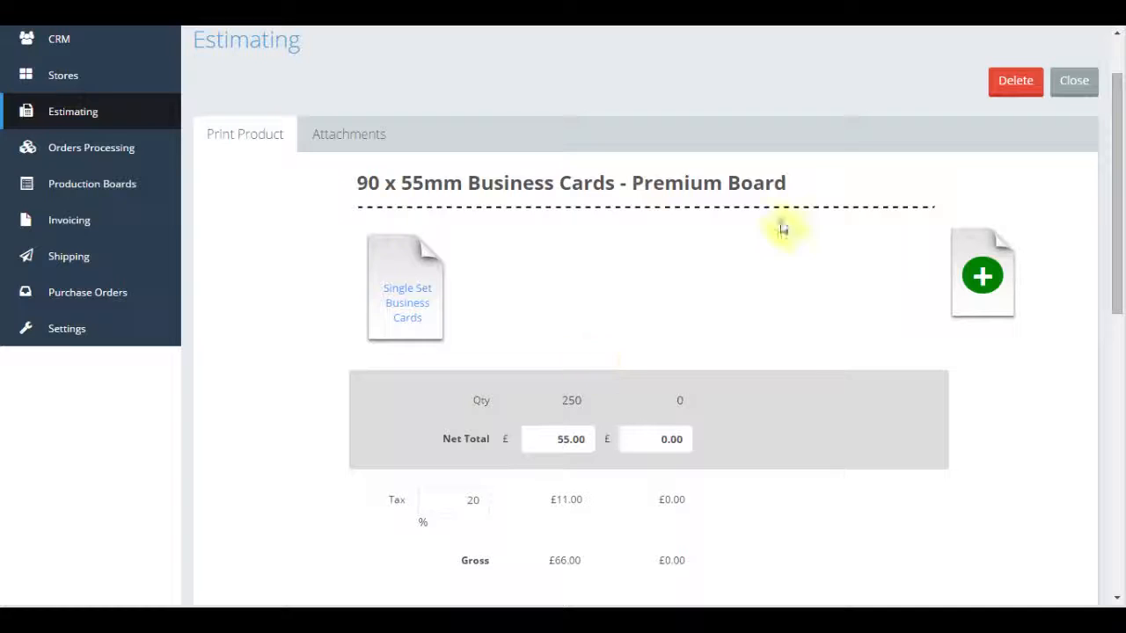
{"action": "left_click", "coordinate": [1077, 86]}
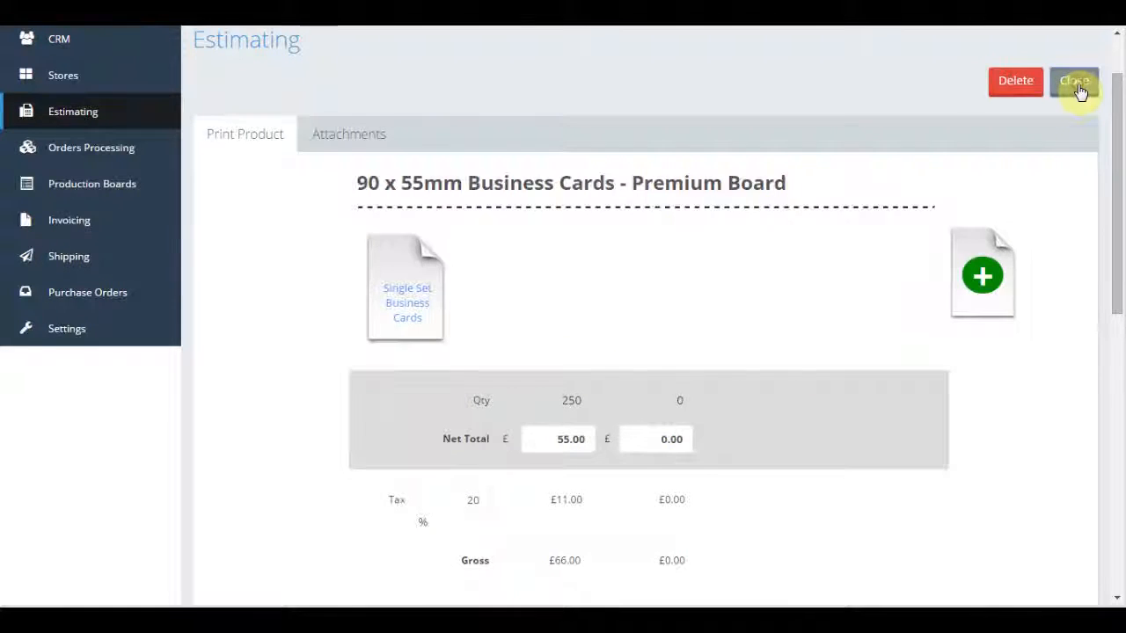
Add 300 of the paper inventory item "130gsm Gloss SRA2" to the estimate.
{"action": "scroll", "coordinate": [580, 370], "scroll_direction": "down", "scroll_amount": 2}
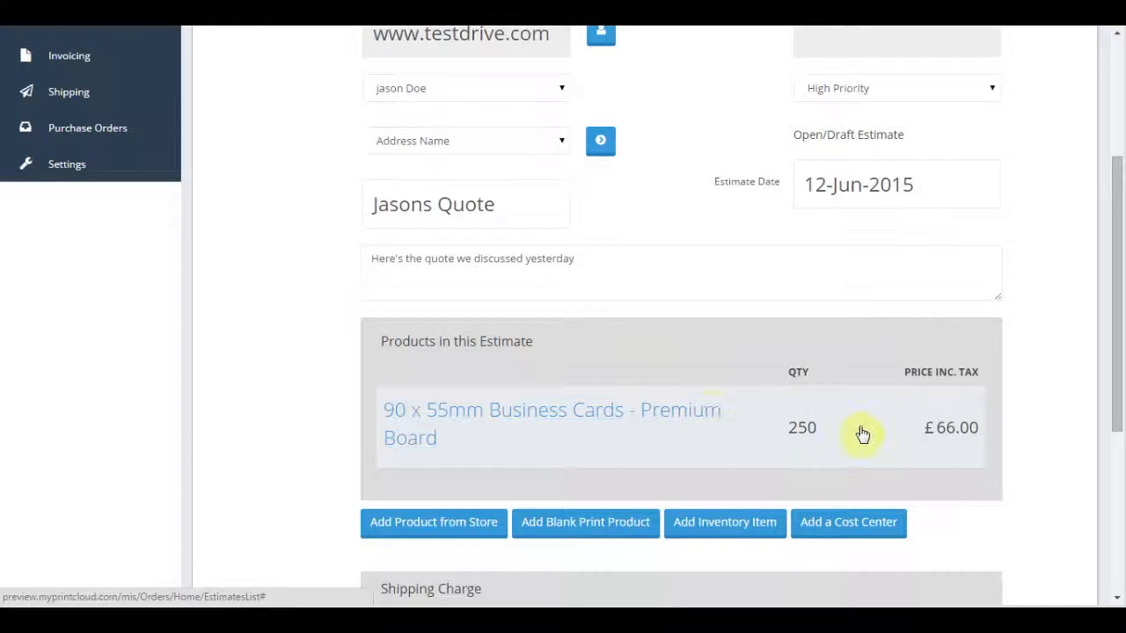
{"action": "scroll", "coordinate": [607, 407], "scroll_direction": "down", "scroll_amount": 1}
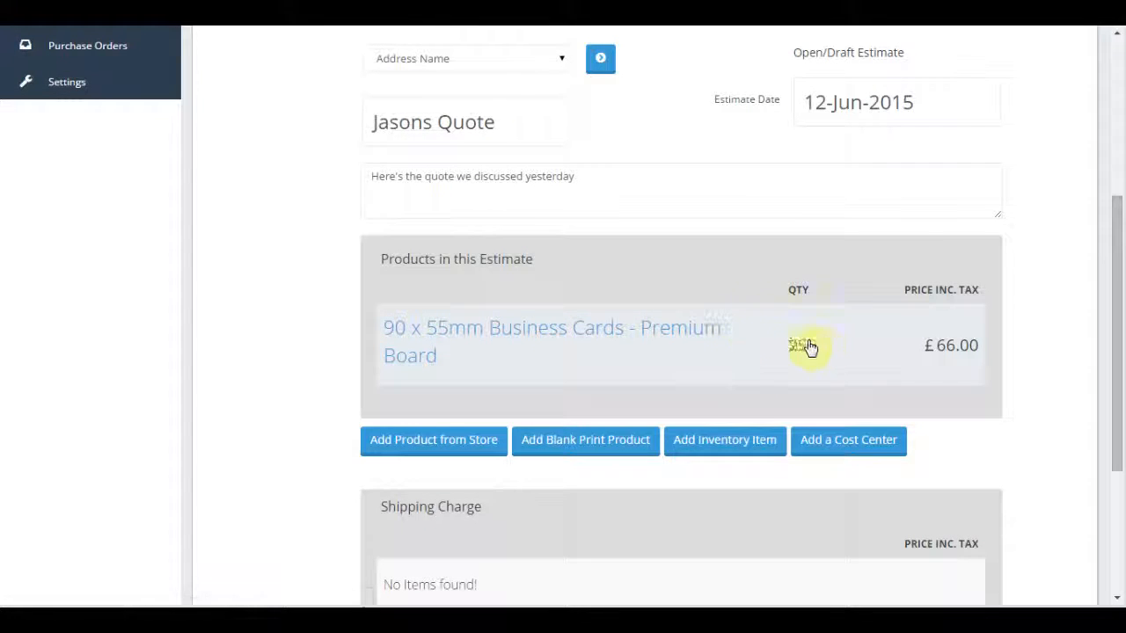
{"action": "left_click", "coordinate": [721, 441]}
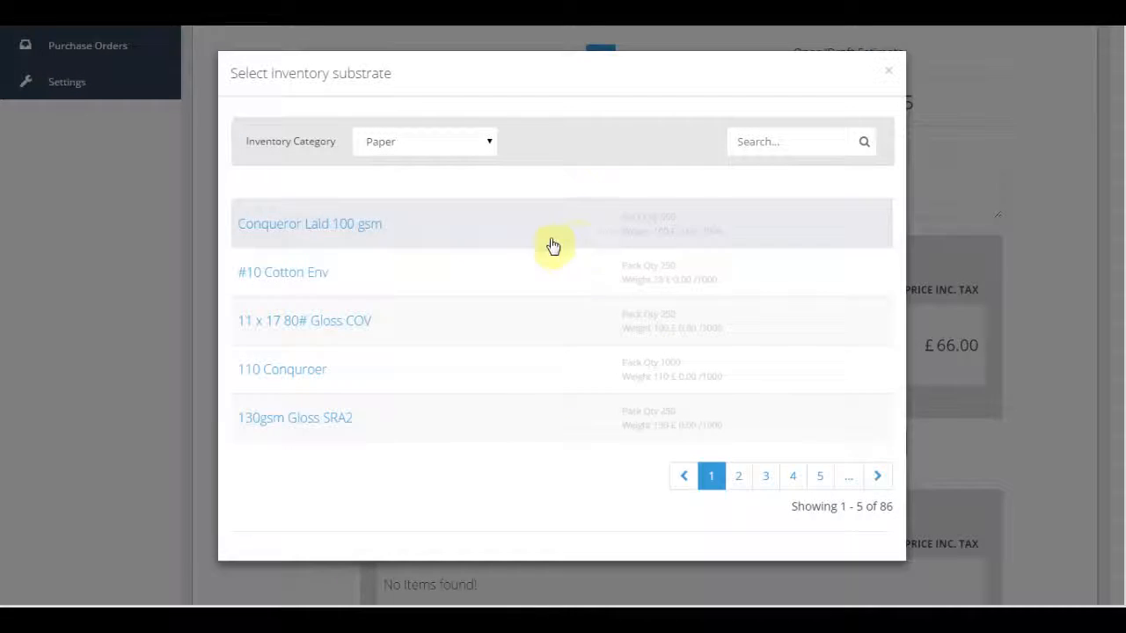
{"action": "left_click", "coordinate": [277, 426]}
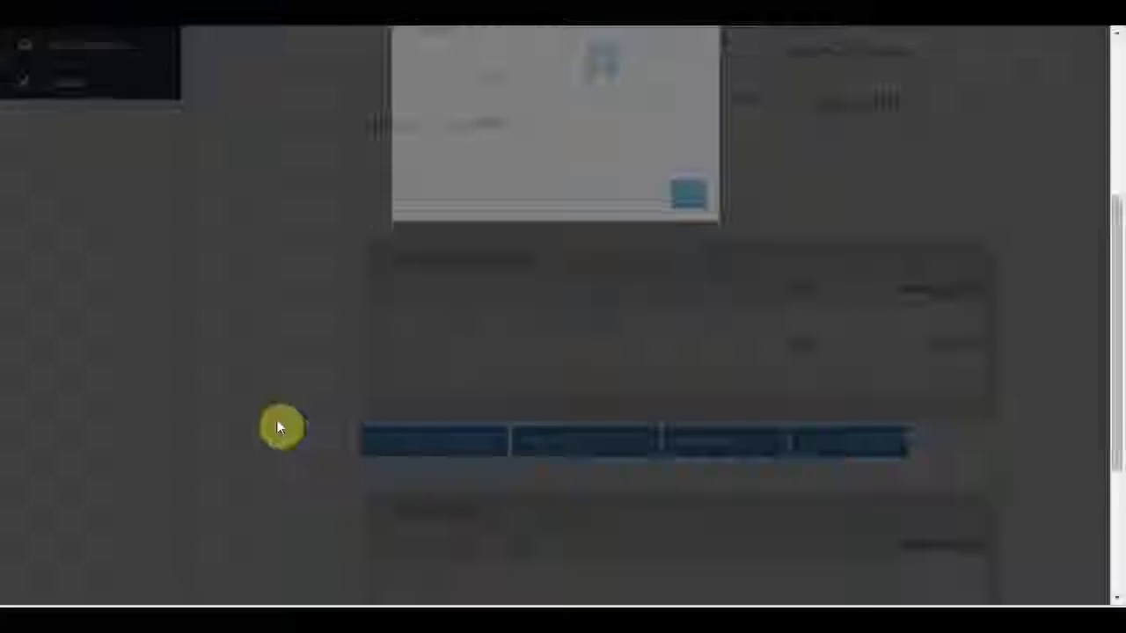
{"action": "left_click", "coordinate": [577, 122]}
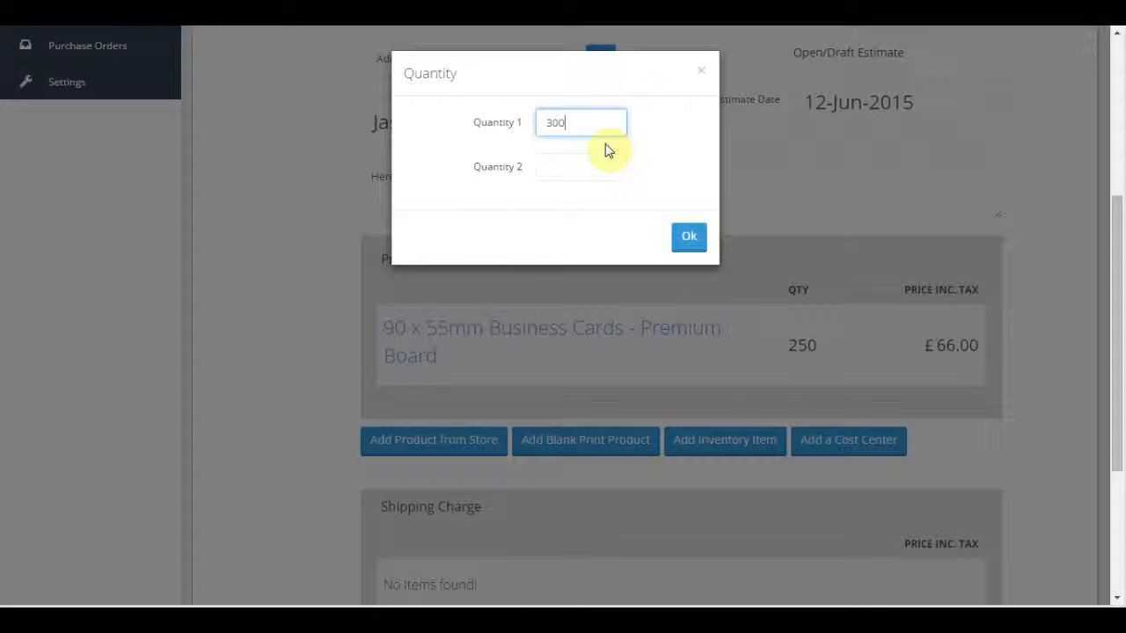
{"action": "left_click", "coordinate": [688, 239]}
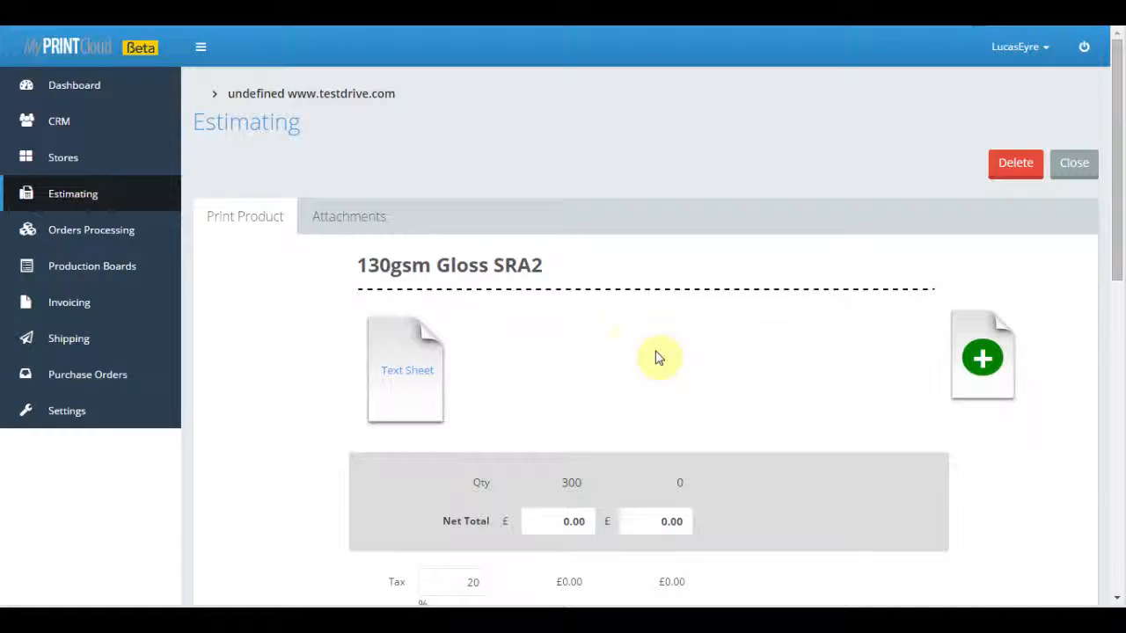
Set the first-quantity net total of the 130gsm Gloss SRA2 item to £300 and close its details.
{"action": "scroll", "coordinate": [532, 274], "scroll_direction": "down", "scroll_amount": 2}
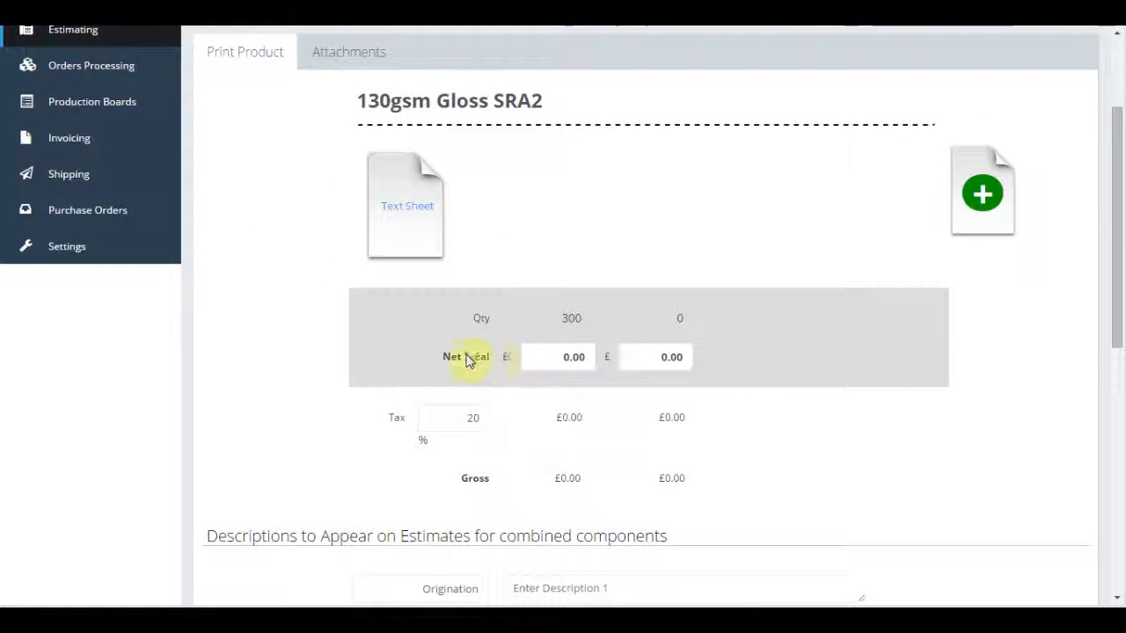
{"action": "left_click", "coordinate": [548, 359]}
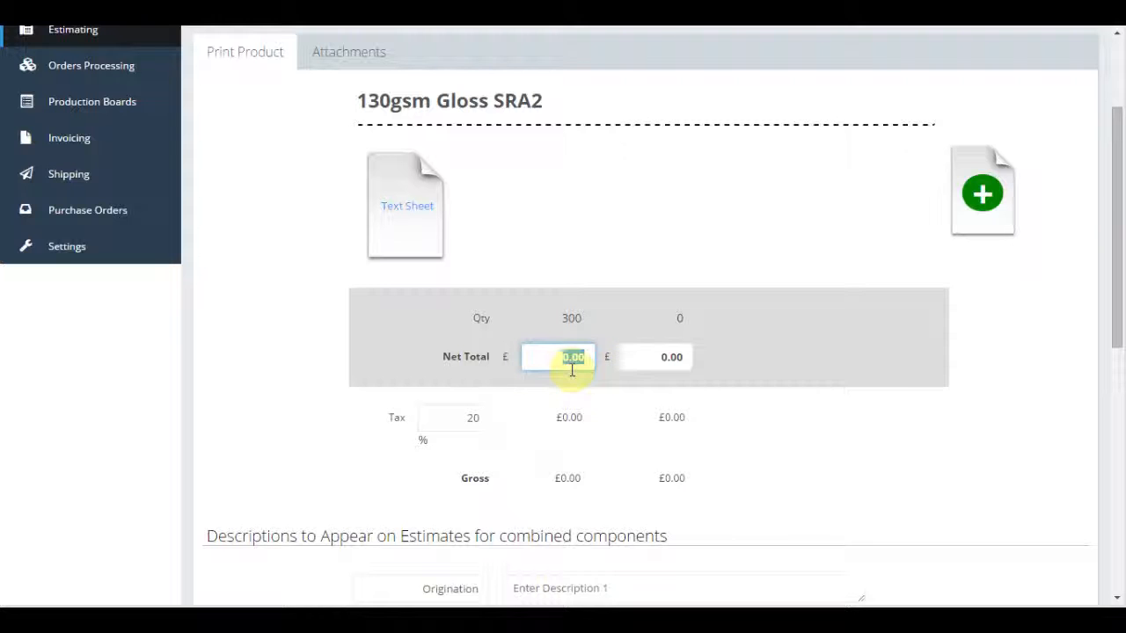
{"action": "type", "text": "300"}
{"action": "left_click", "coordinate": [593, 419]}
{"action": "scroll", "coordinate": [595, 417], "scroll_direction": "down", "scroll_amount": 4}
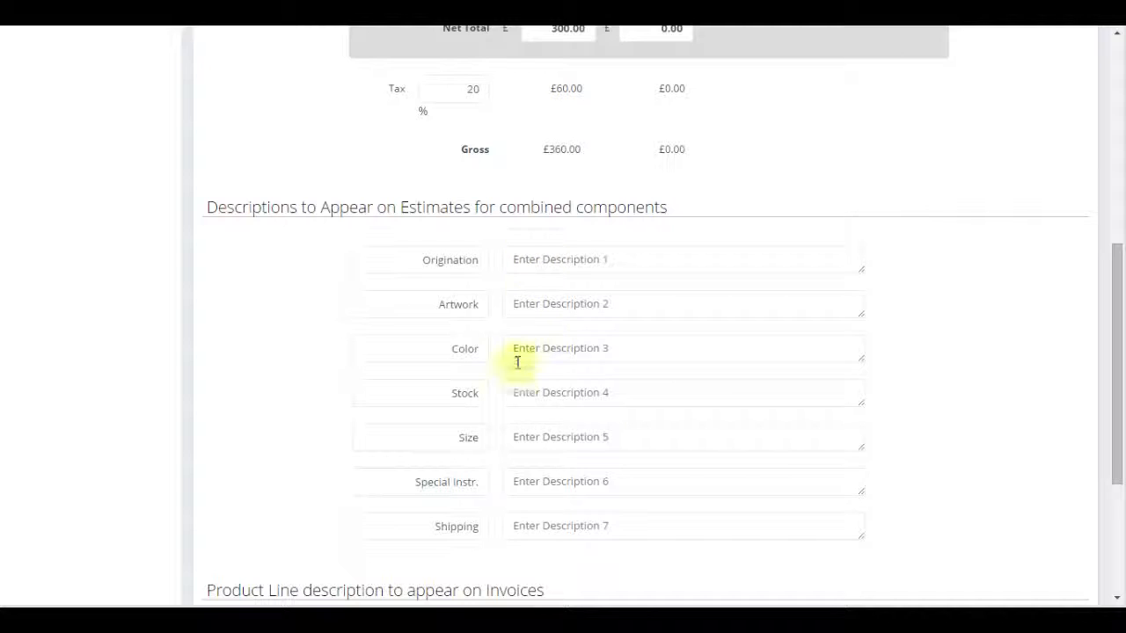
{"action": "scroll", "coordinate": [525, 426], "scroll_direction": "down", "scroll_amount": 2}
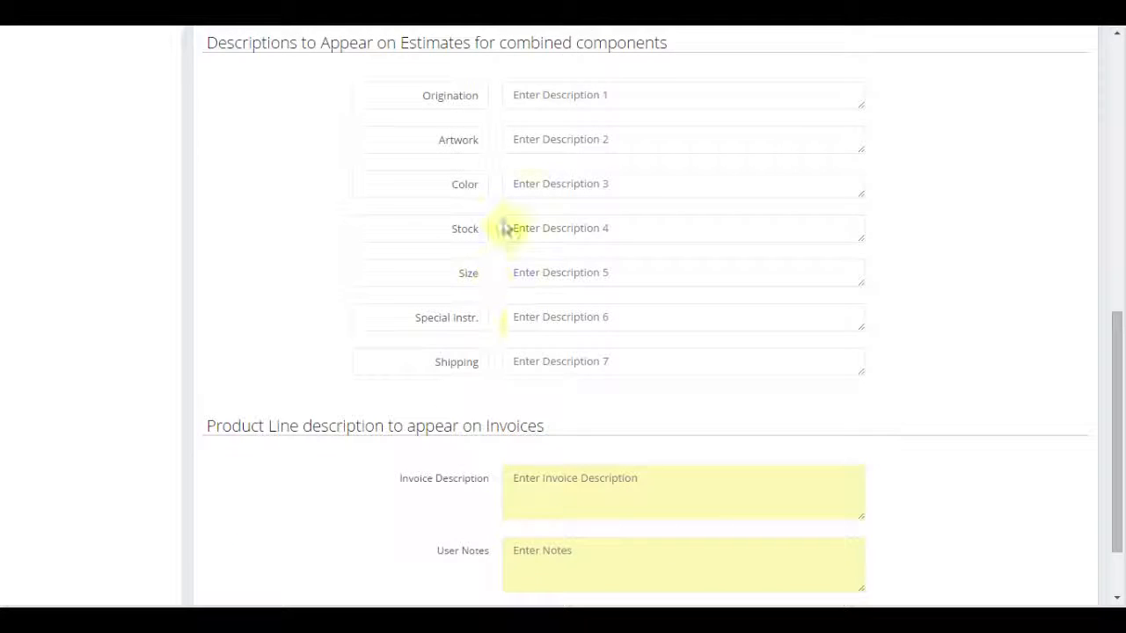
{"action": "scroll", "coordinate": [520, 322], "scroll_direction": "down", "scroll_amount": 1}
{"action": "scroll", "coordinate": [531, 322], "scroll_direction": "up", "scroll_amount": 9}
{"action": "left_click", "coordinate": [1073, 154]}
Add the cost center "Studio Drum Scans" to the estimate with a quantity of 400.
{"action": "scroll", "coordinate": [497, 262], "scroll_direction": "down", "scroll_amount": 1}
{"action": "scroll", "coordinate": [497, 262], "scroll_direction": "down", "scroll_amount": 3}
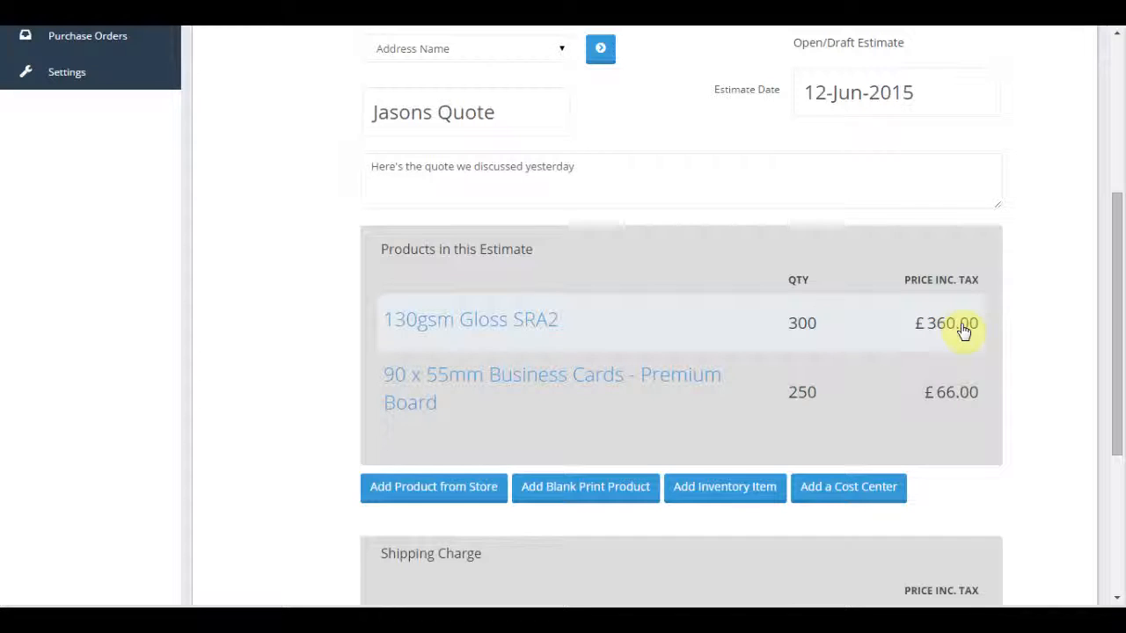
{"action": "scroll", "coordinate": [958, 332], "scroll_direction": "down", "scroll_amount": 2}
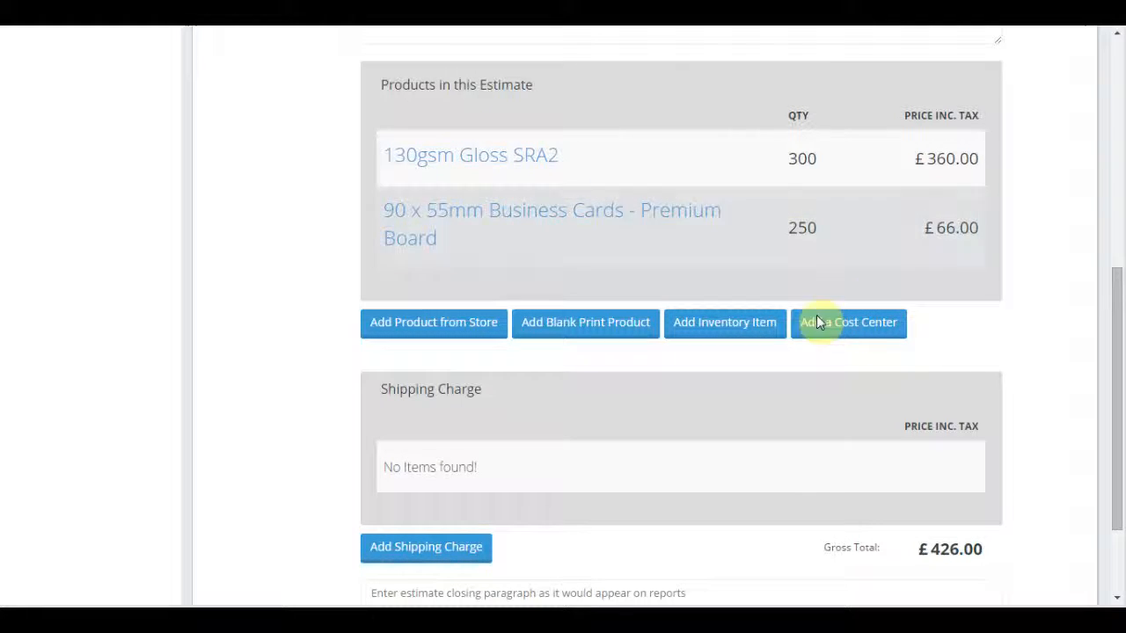
{"action": "left_click", "coordinate": [841, 333]}
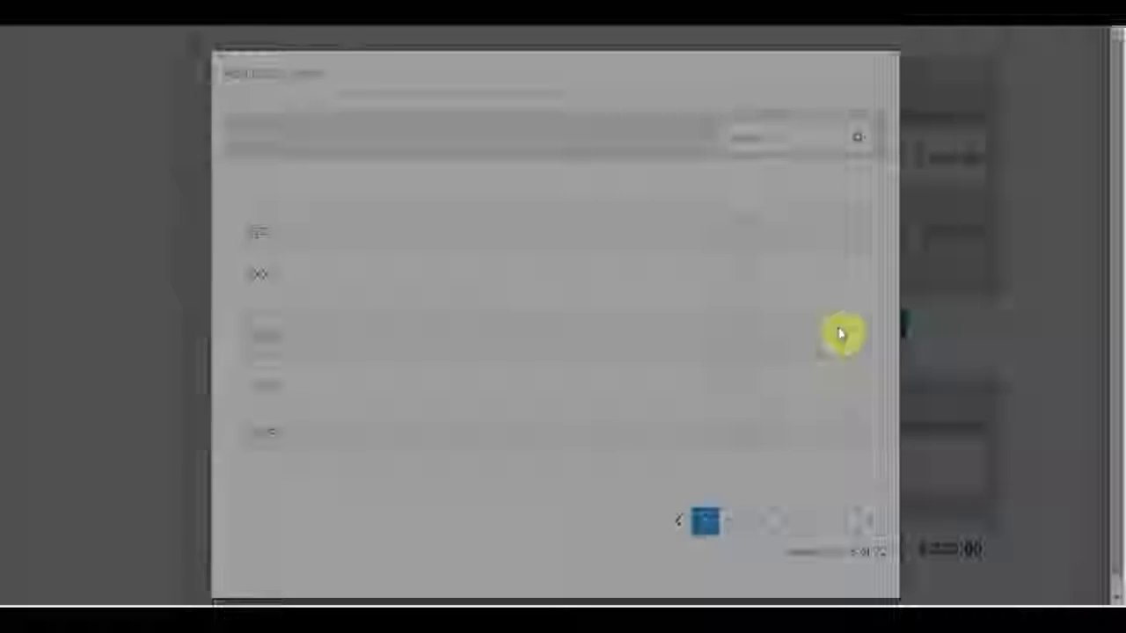
{"action": "left_click", "coordinate": [784, 522]}
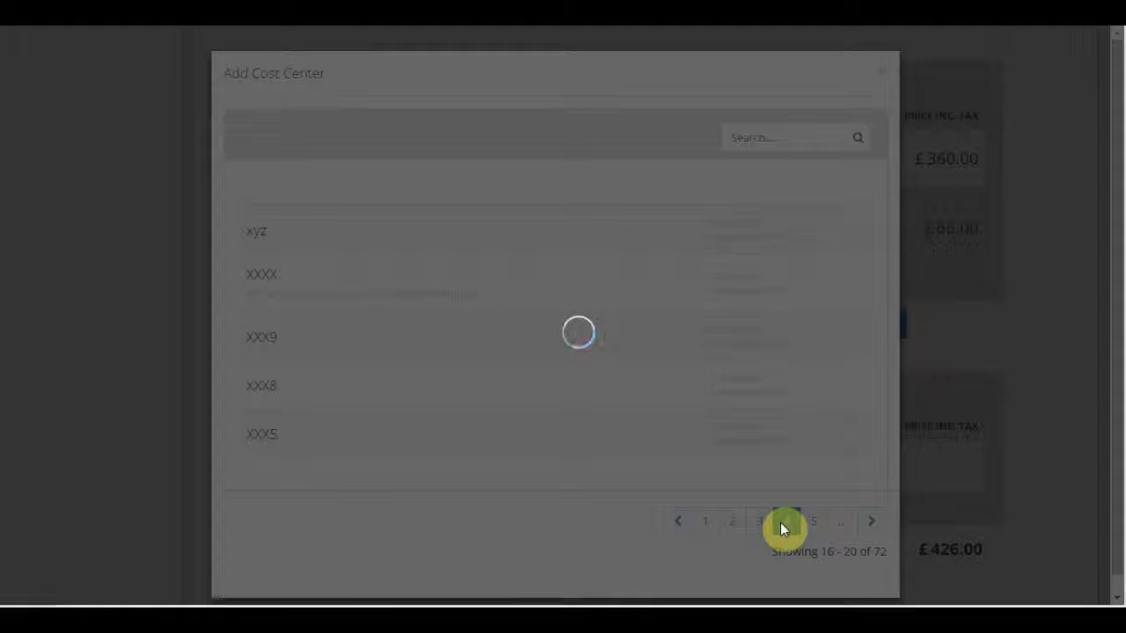
{"action": "scroll", "coordinate": [510, 326], "scroll_direction": "down", "scroll_amount": 1}
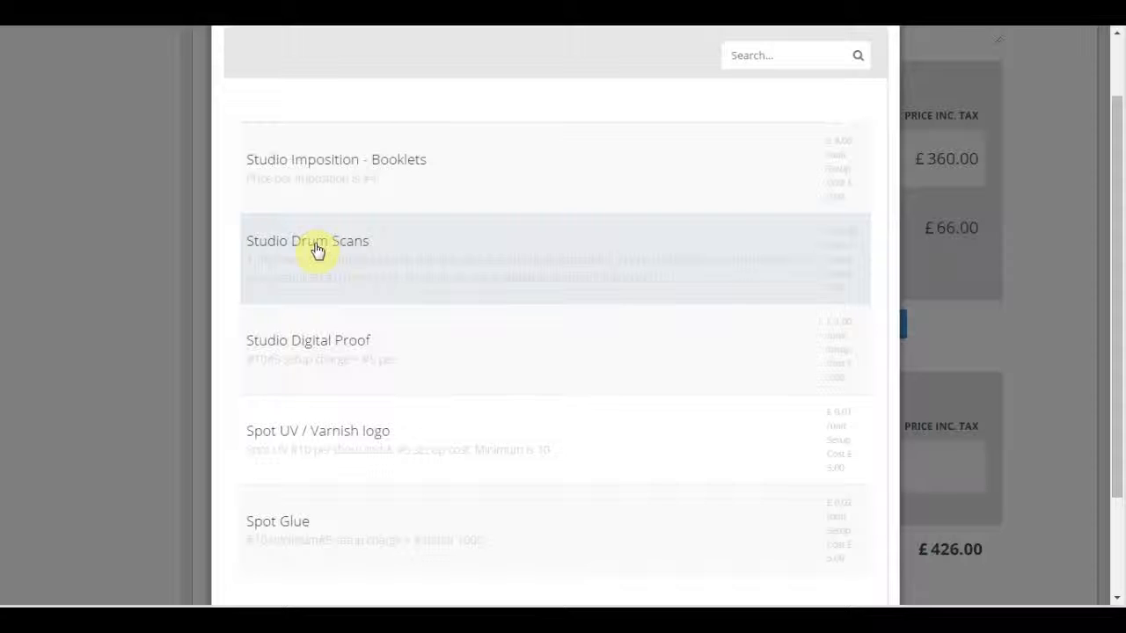
{"action": "left_click", "coordinate": [319, 250]}
{"action": "left_click", "coordinate": [581, 123]}
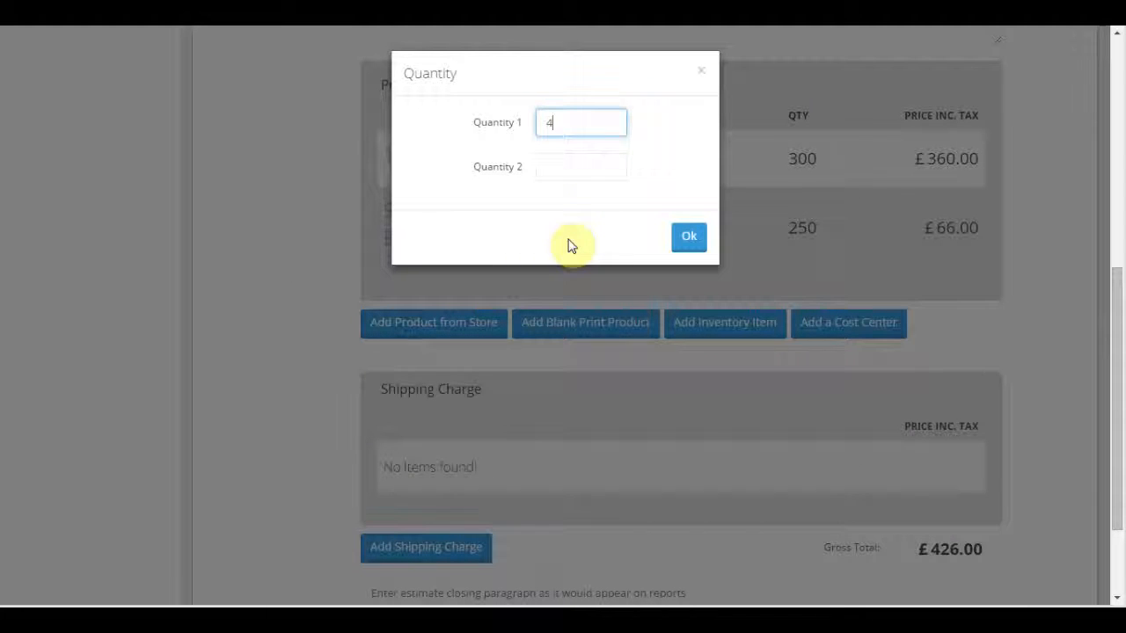
{"action": "left_click", "coordinate": [688, 237]}
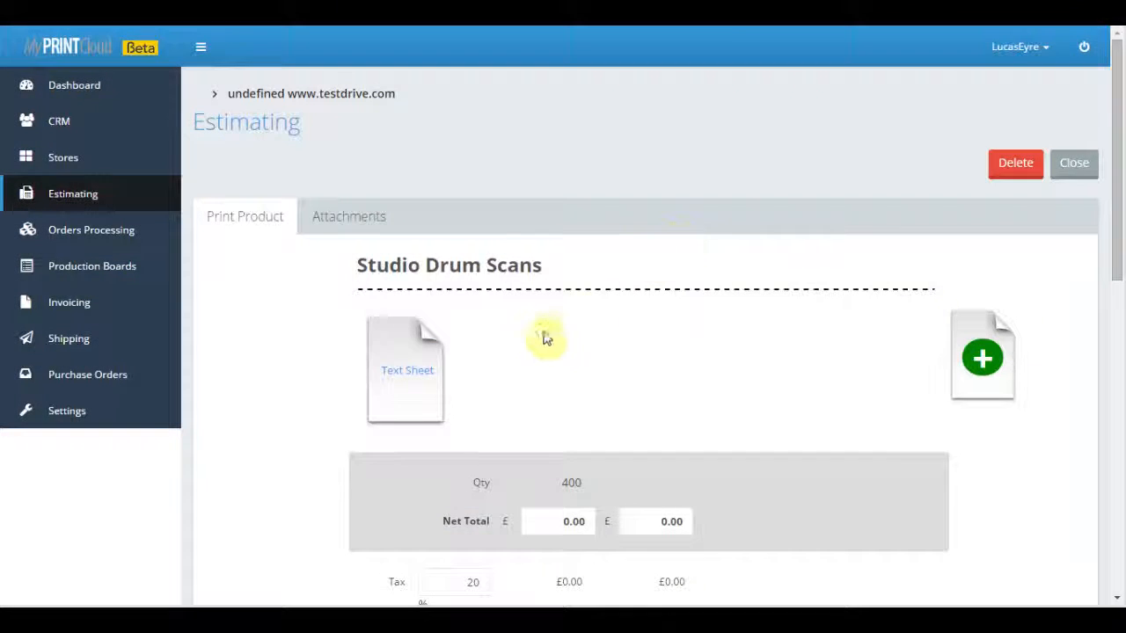
Set the first-quantity net total of Studio Drum Scans to £400 and close its details.
{"action": "scroll", "coordinate": [543, 334], "scroll_direction": "down", "scroll_amount": 2}
{"action": "scroll", "coordinate": [515, 437], "scroll_direction": "down", "scroll_amount": 4}
{"action": "scroll", "coordinate": [525, 425], "scroll_direction": "up", "scroll_amount": 4}
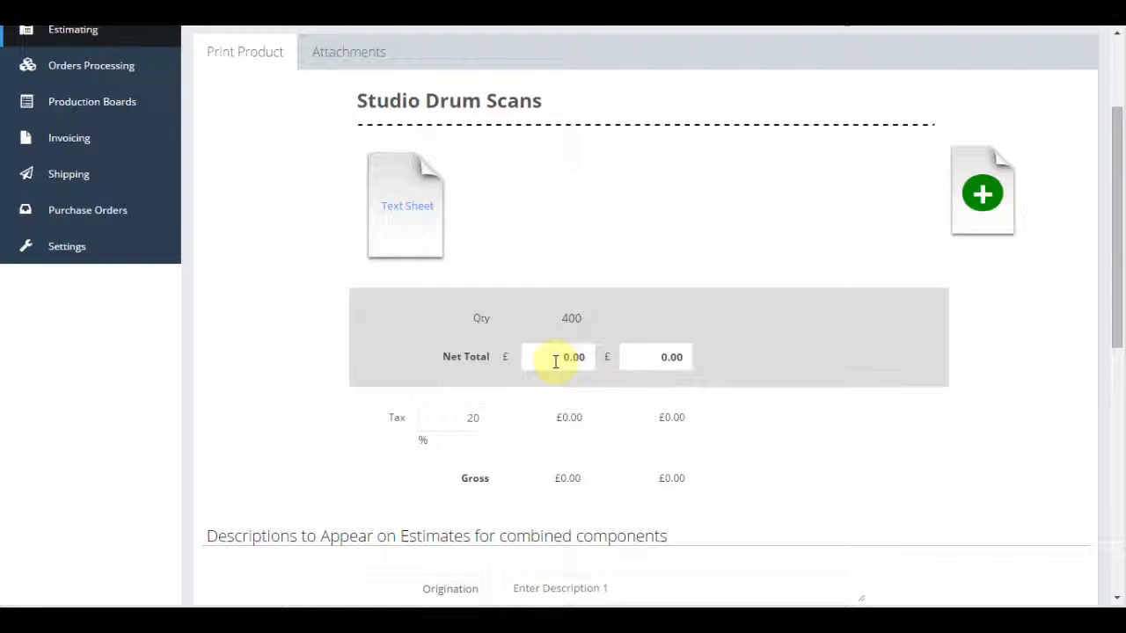
{"action": "left_click", "coordinate": [607, 353]}
{"action": "type", "text": "400"}
{"action": "scroll", "coordinate": [598, 393], "scroll_direction": "down", "scroll_amount": 6}
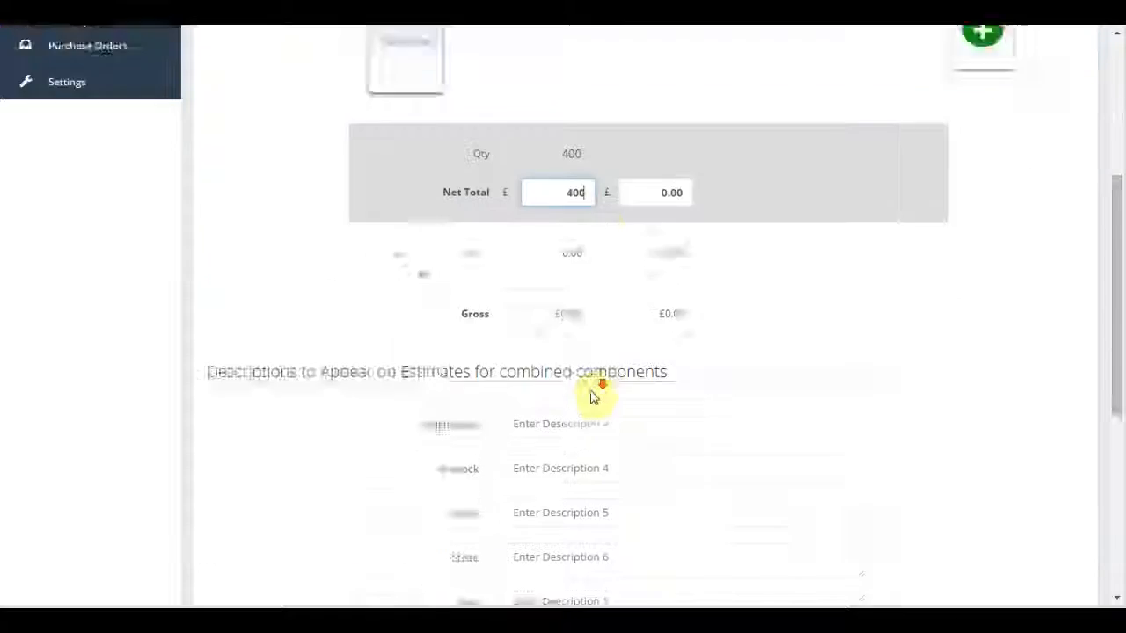
{"action": "scroll", "coordinate": [668, 301], "scroll_direction": "up", "scroll_amount": 8}
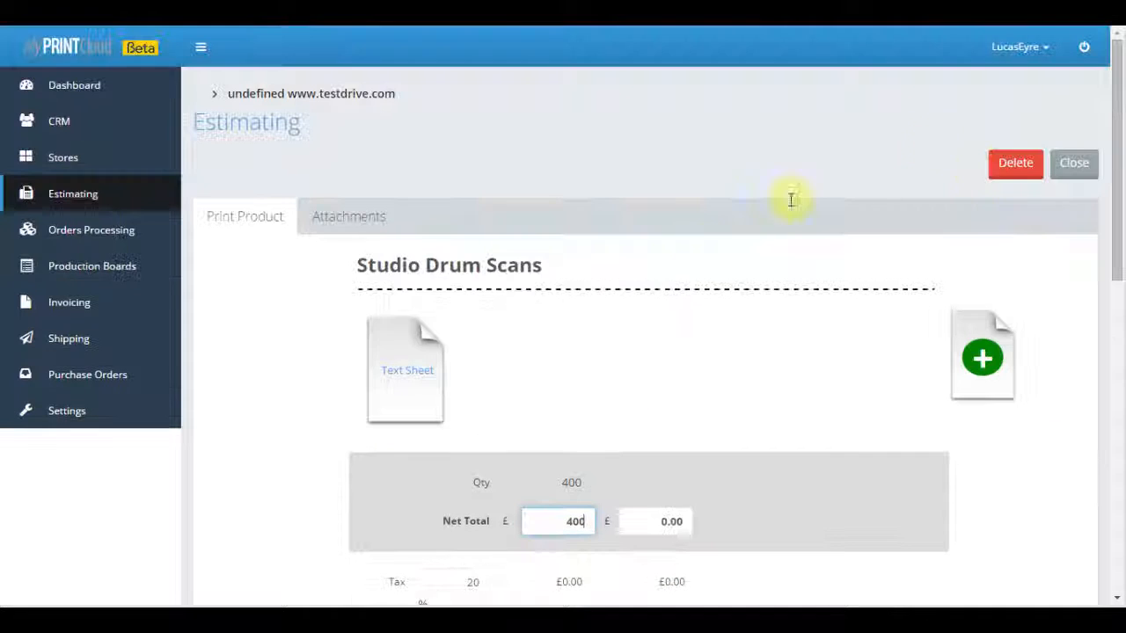
{"action": "left_click", "coordinate": [1073, 166]}
Add the Standard Delivery shipping charge to the estimate.
{"action": "scroll", "coordinate": [656, 377], "scroll_direction": "down", "scroll_amount": 5}
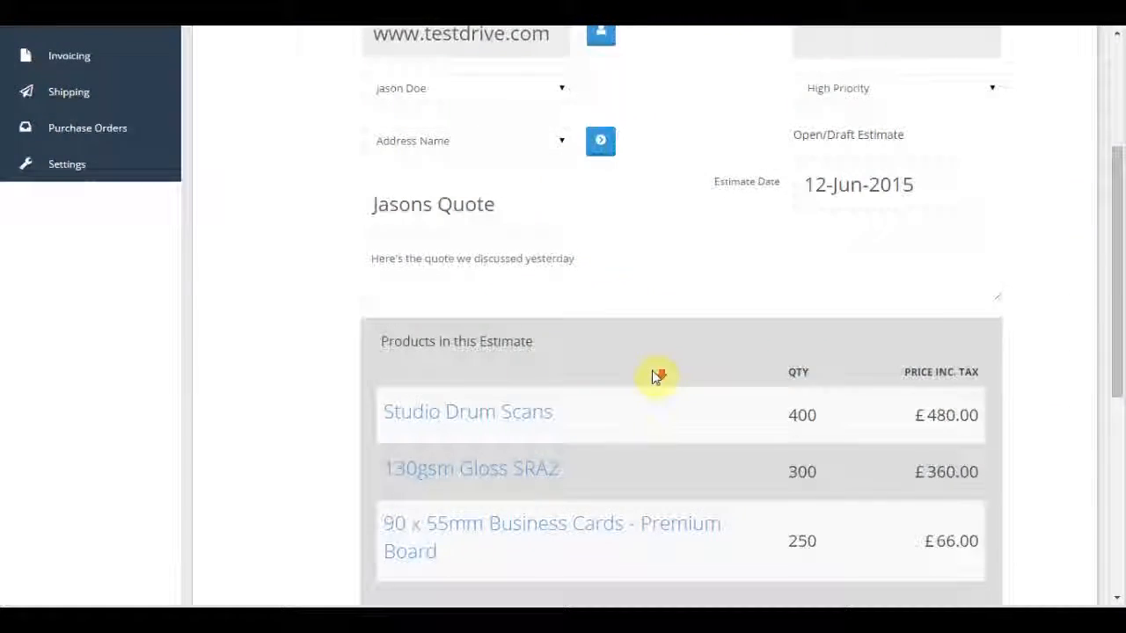
{"action": "scroll", "coordinate": [794, 235], "scroll_direction": "down", "scroll_amount": 2}
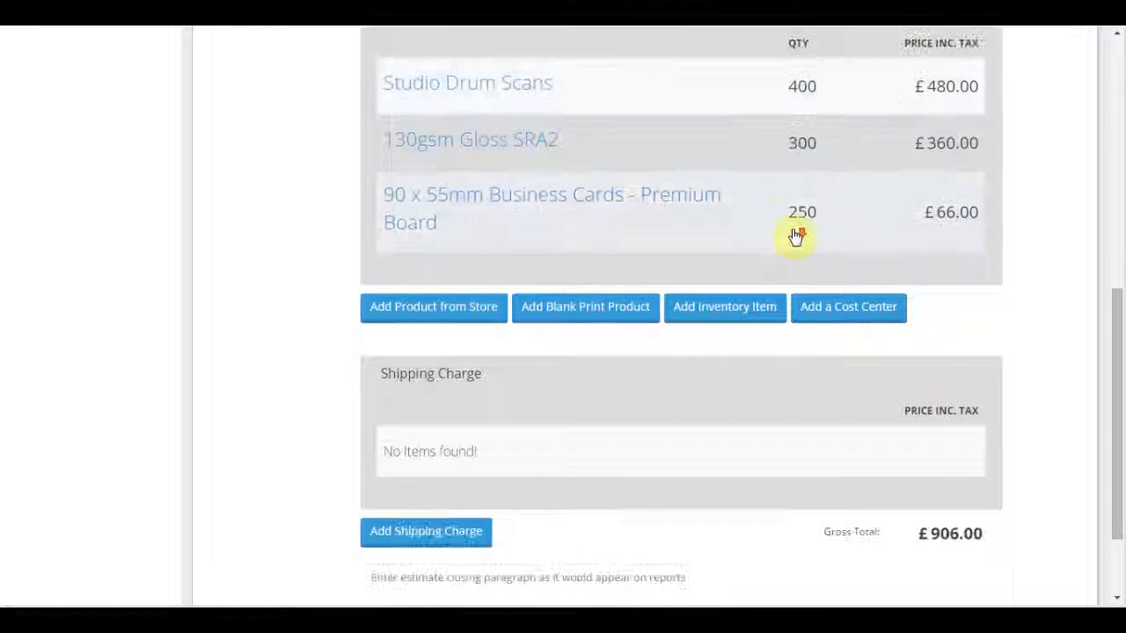
{"action": "scroll", "coordinate": [528, 259], "scroll_direction": "down", "scroll_amount": 2}
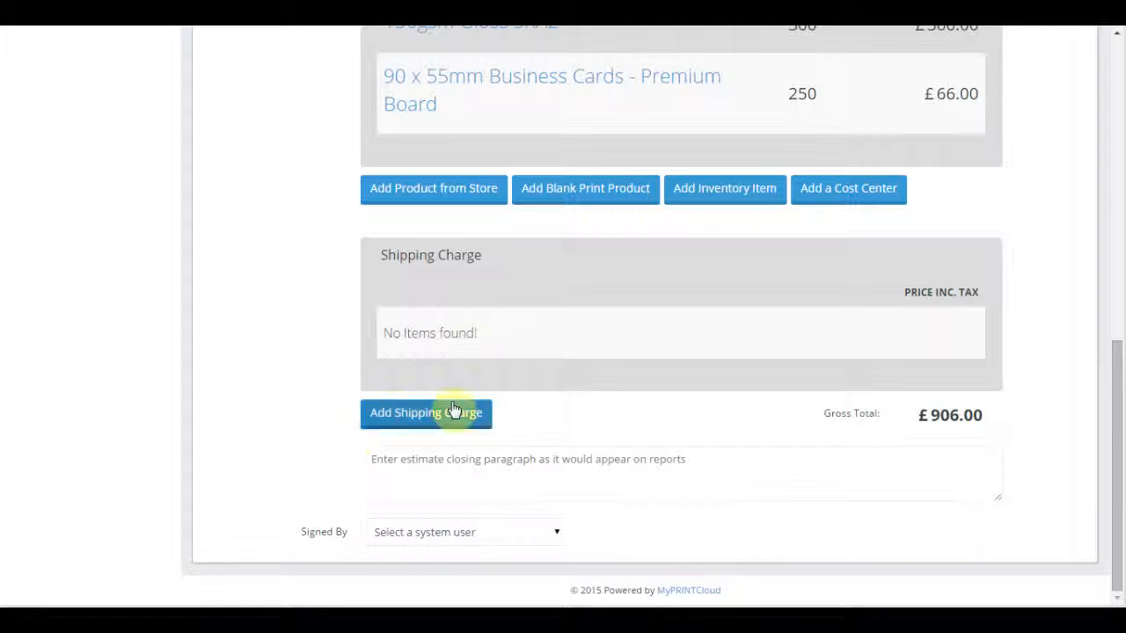
{"action": "scroll", "coordinate": [533, 433], "scroll_direction": "up", "scroll_amount": 1}
{"action": "scroll", "coordinate": [440, 420], "scroll_direction": "down", "scroll_amount": 1}
{"action": "left_click", "coordinate": [364, 408]}
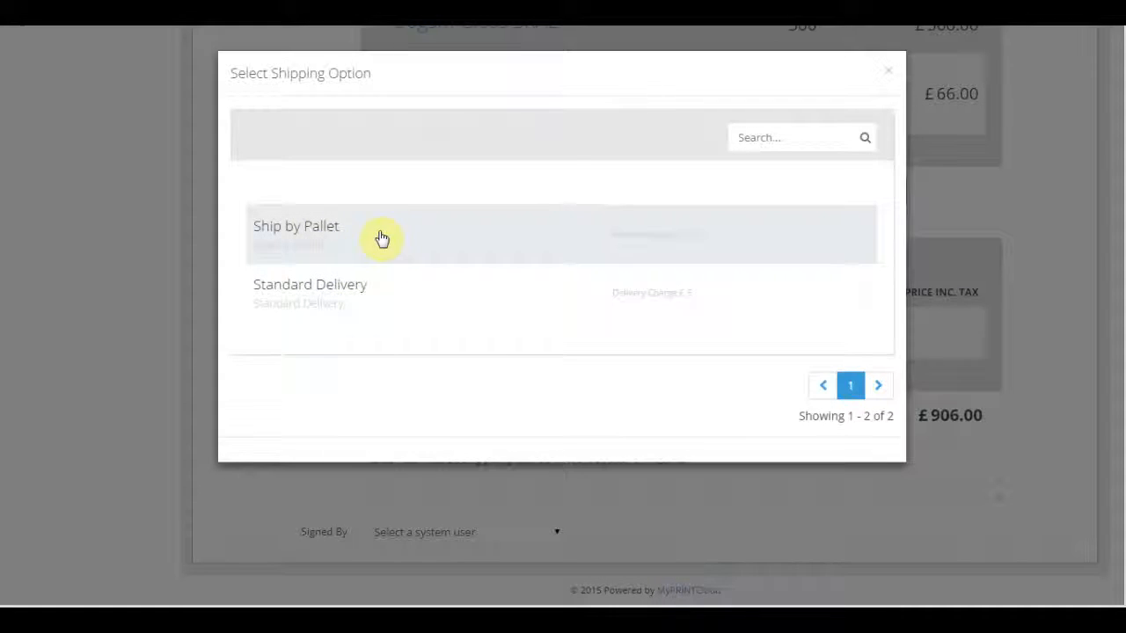
{"action": "left_click", "coordinate": [348, 299]}
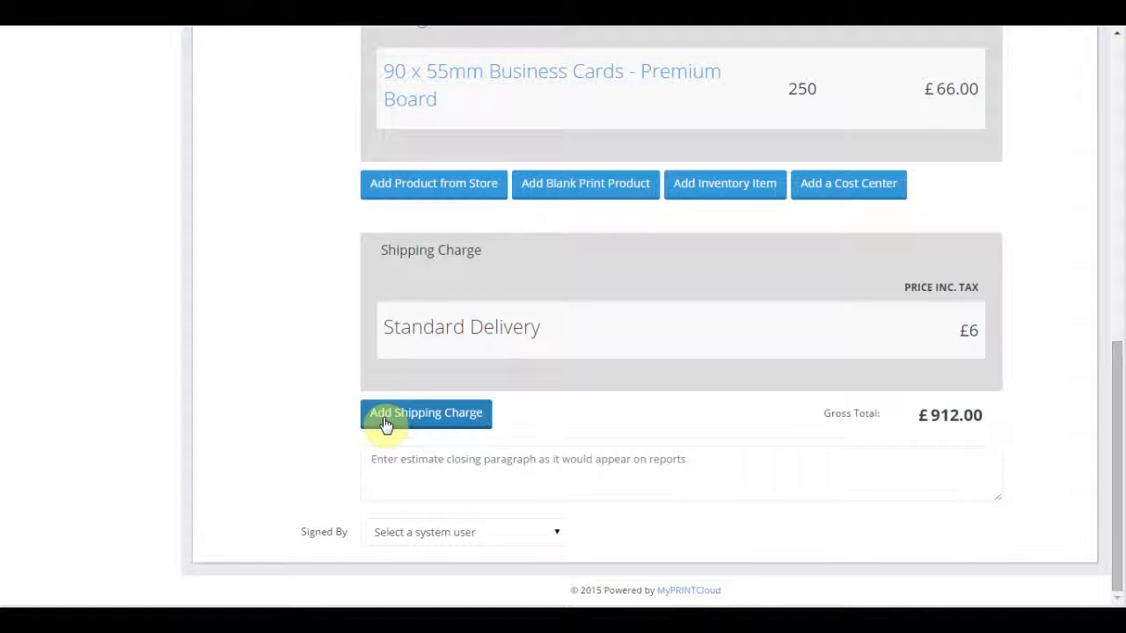
Enter a closing paragraph thanking the contact by first name with "please let me know", and choose the first listed system user as signatory.
{"action": "left_click", "coordinate": [459, 463]}
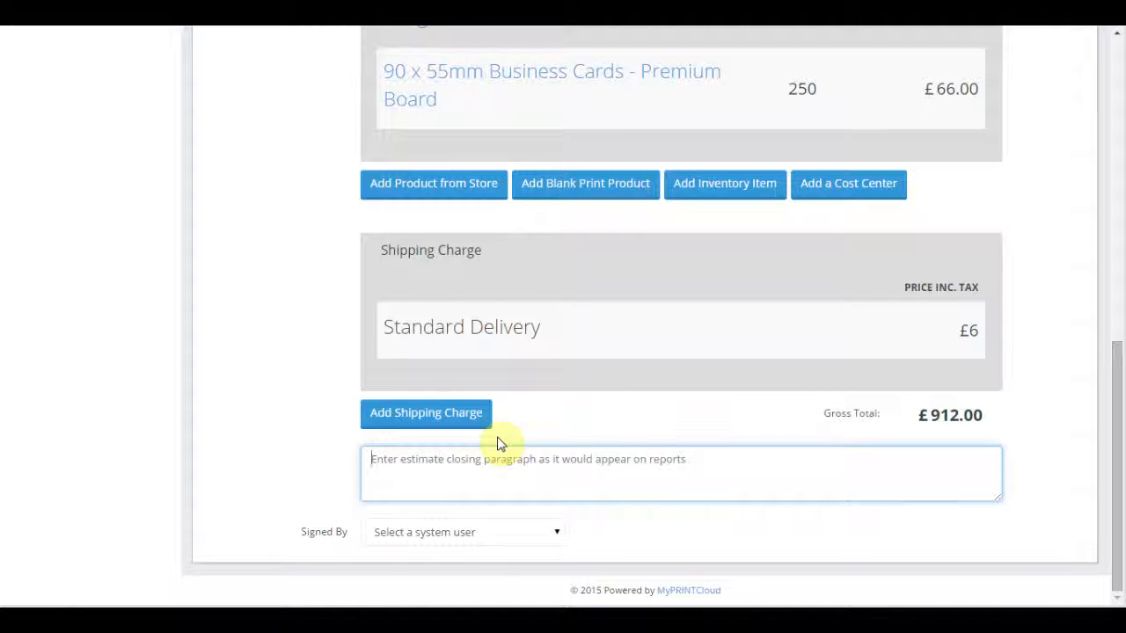
{"action": "type", "text": "THanks jason please let me know"}
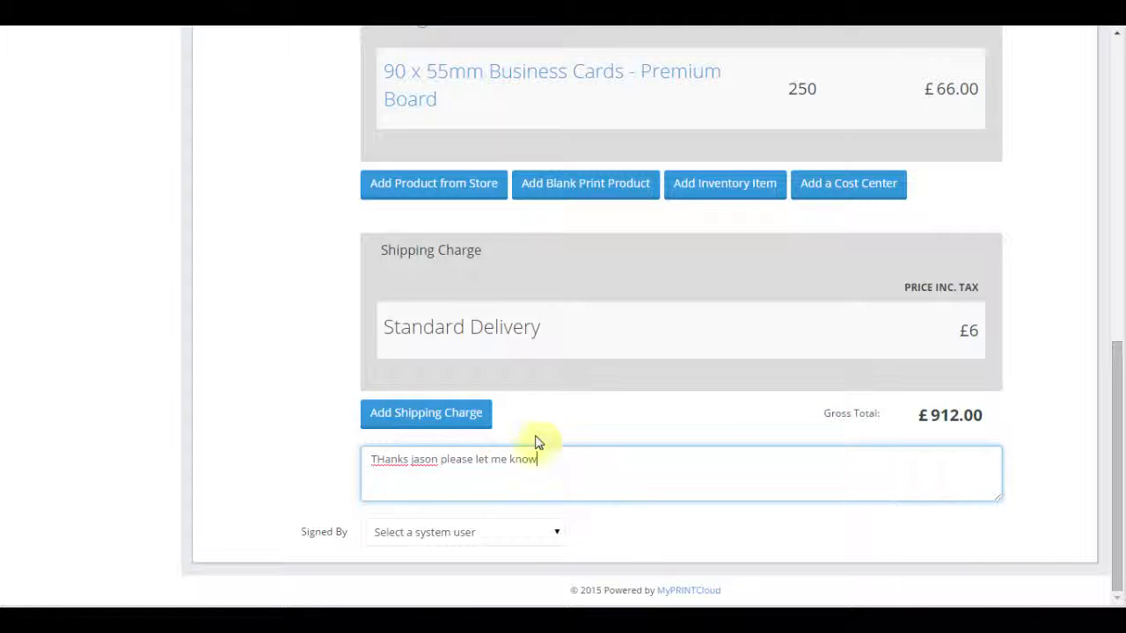
{"action": "left_click", "coordinate": [547, 535]}
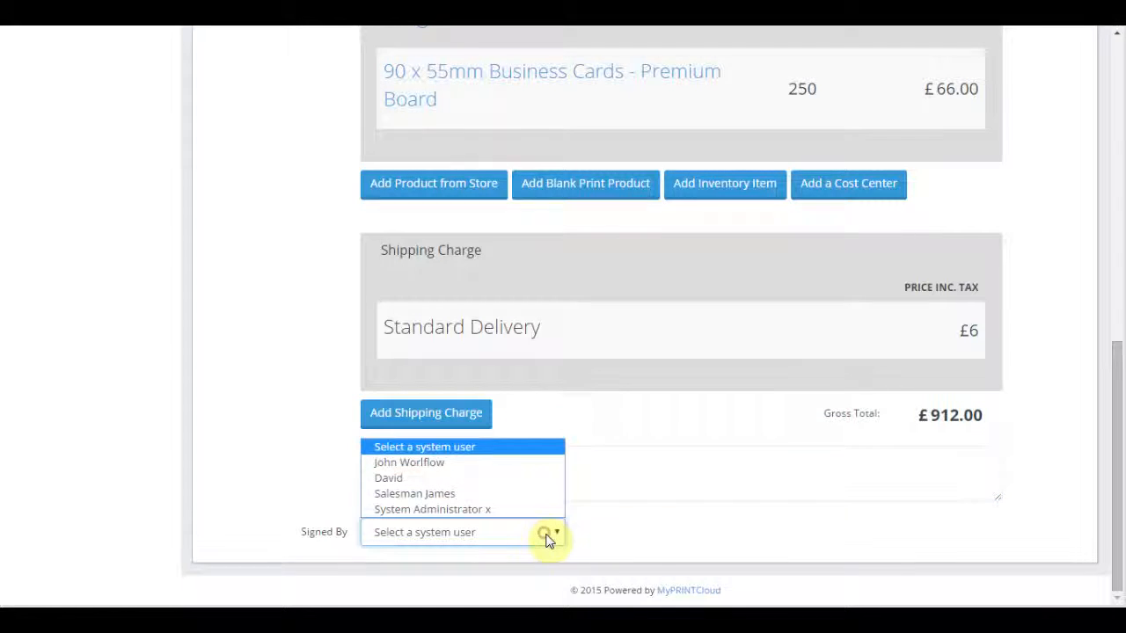
{"action": "left_click", "coordinate": [439, 464]}
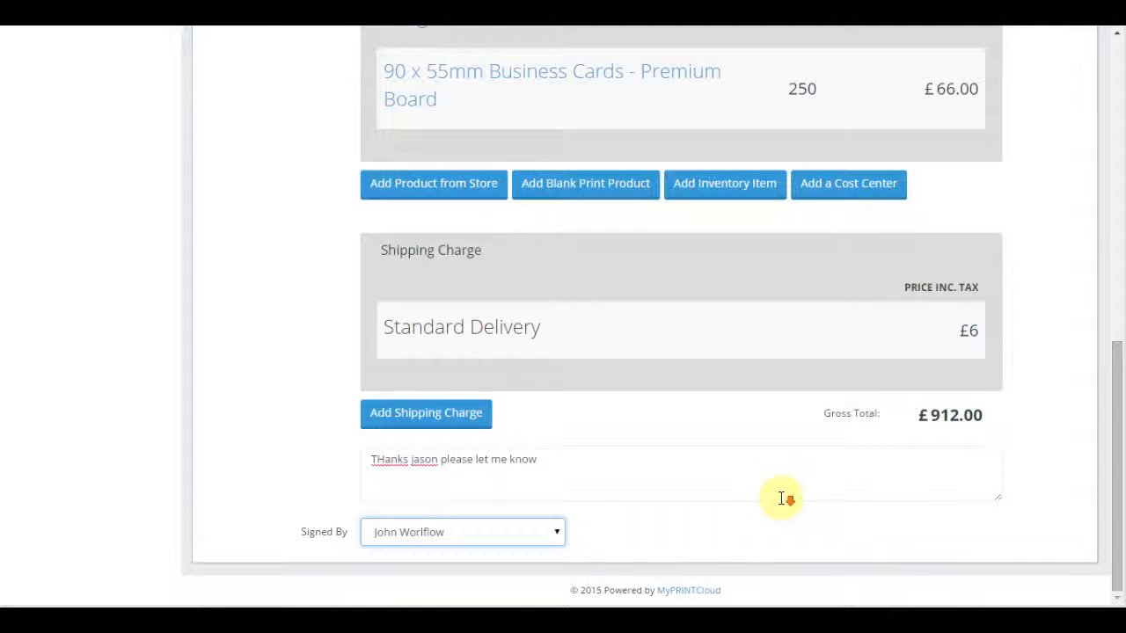
Save the estimate and reopen it from the list of all estimates.
{"action": "scroll", "coordinate": [786, 501], "scroll_direction": "up", "scroll_amount": 8}
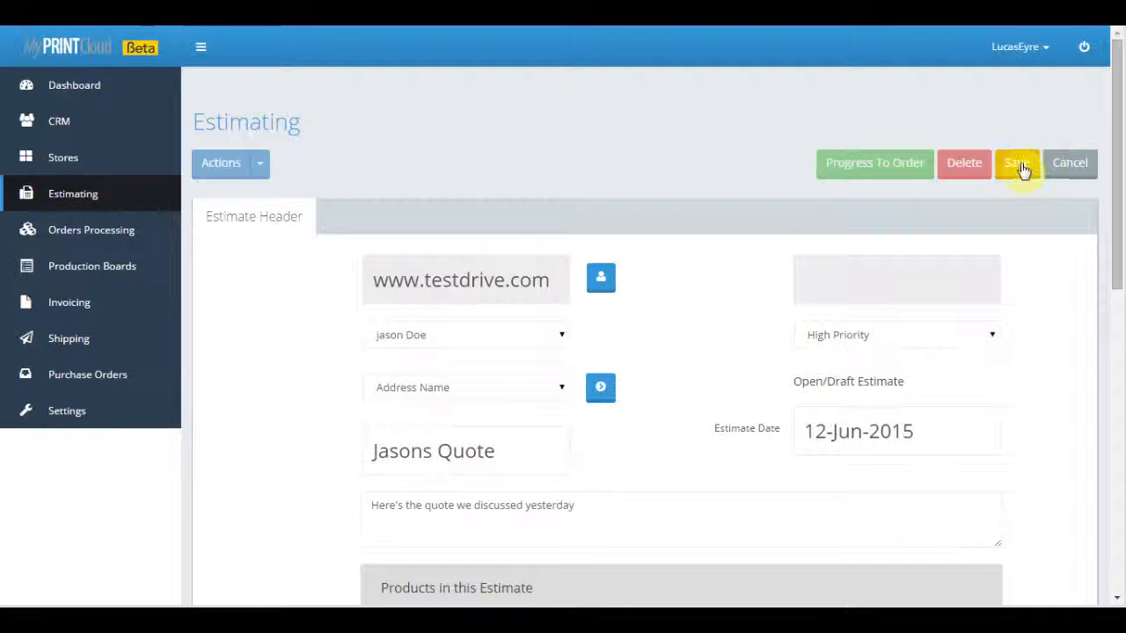
{"action": "left_click", "coordinate": [1017, 165]}
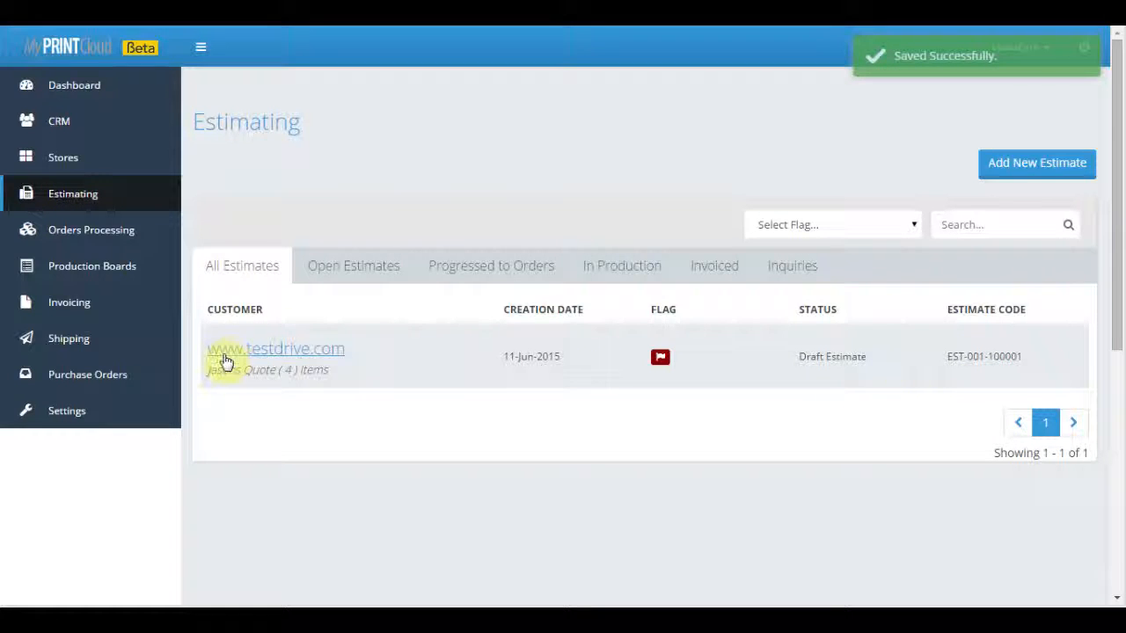
{"action": "left_click", "coordinate": [280, 350]}
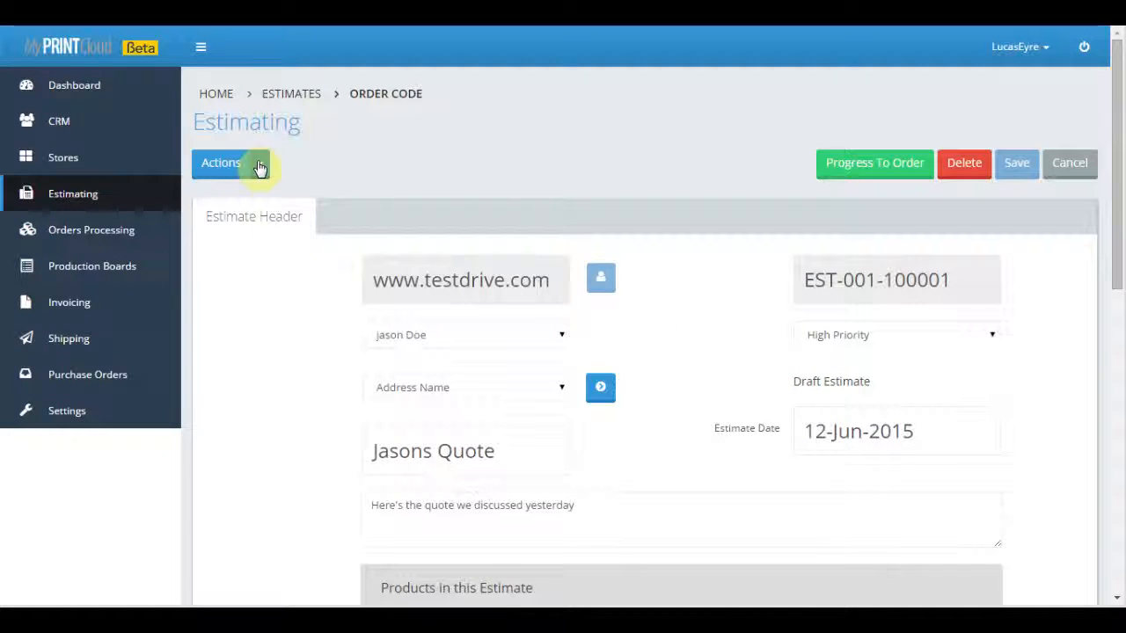
Examine the report output options for printing the estimate, and leave without running a report.
{"action": "left_click", "coordinate": [260, 165]}
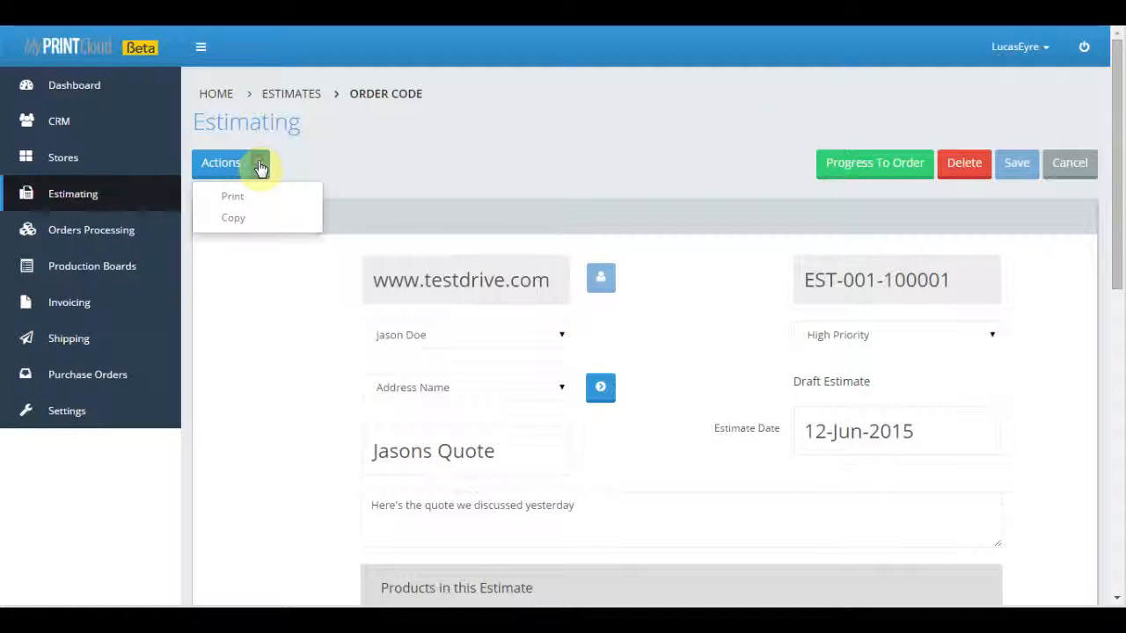
{"action": "left_click", "coordinate": [229, 199]}
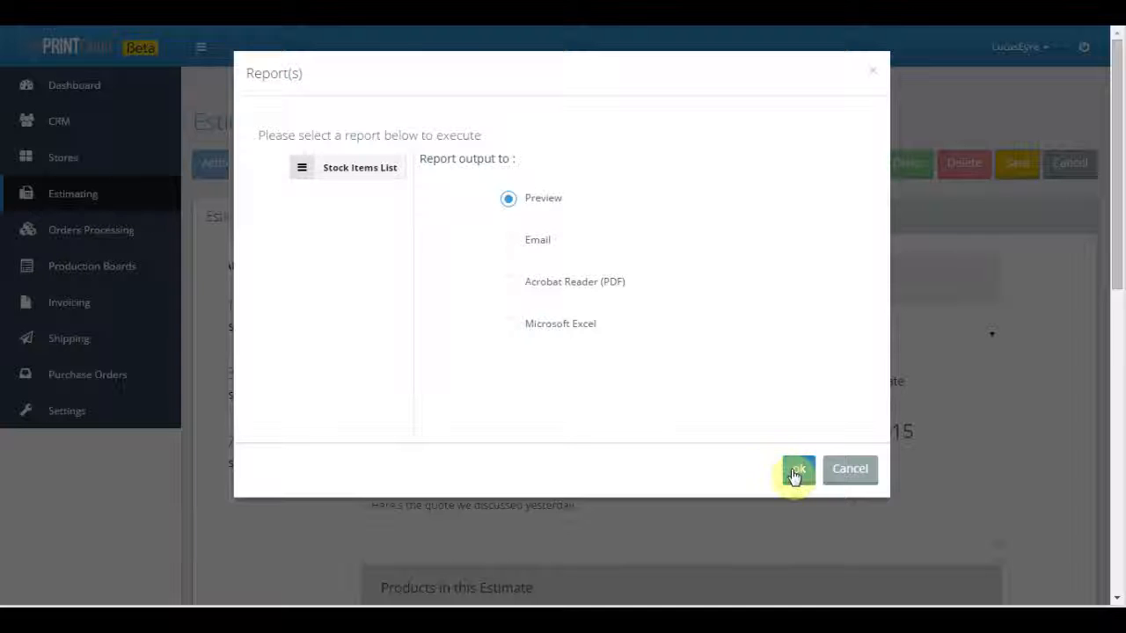
{"action": "left_click", "coordinate": [835, 478]}
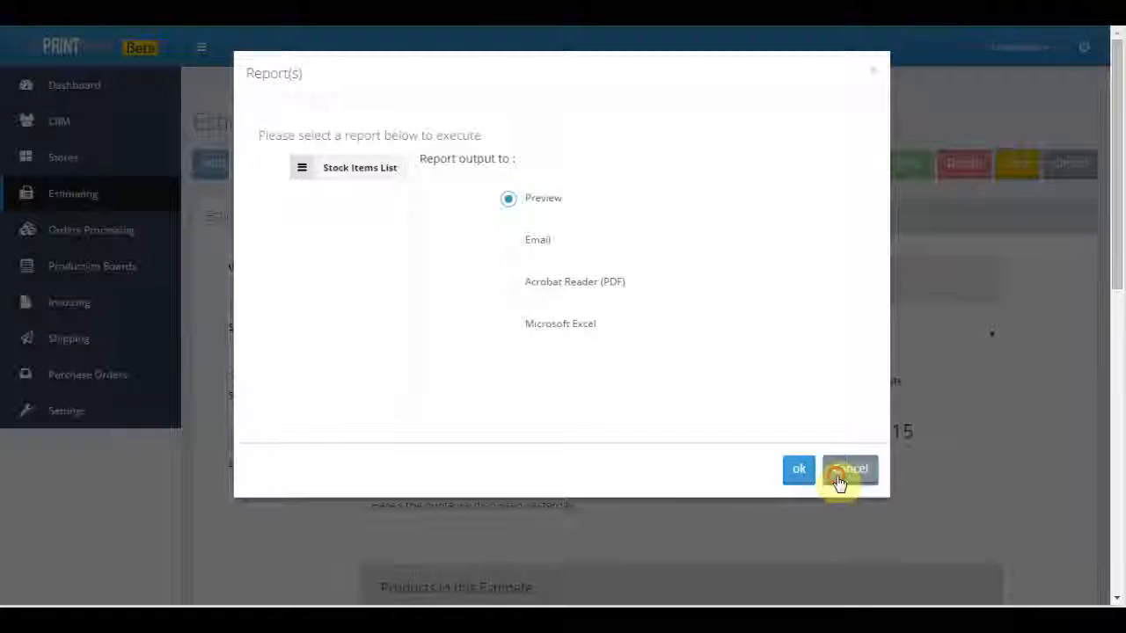